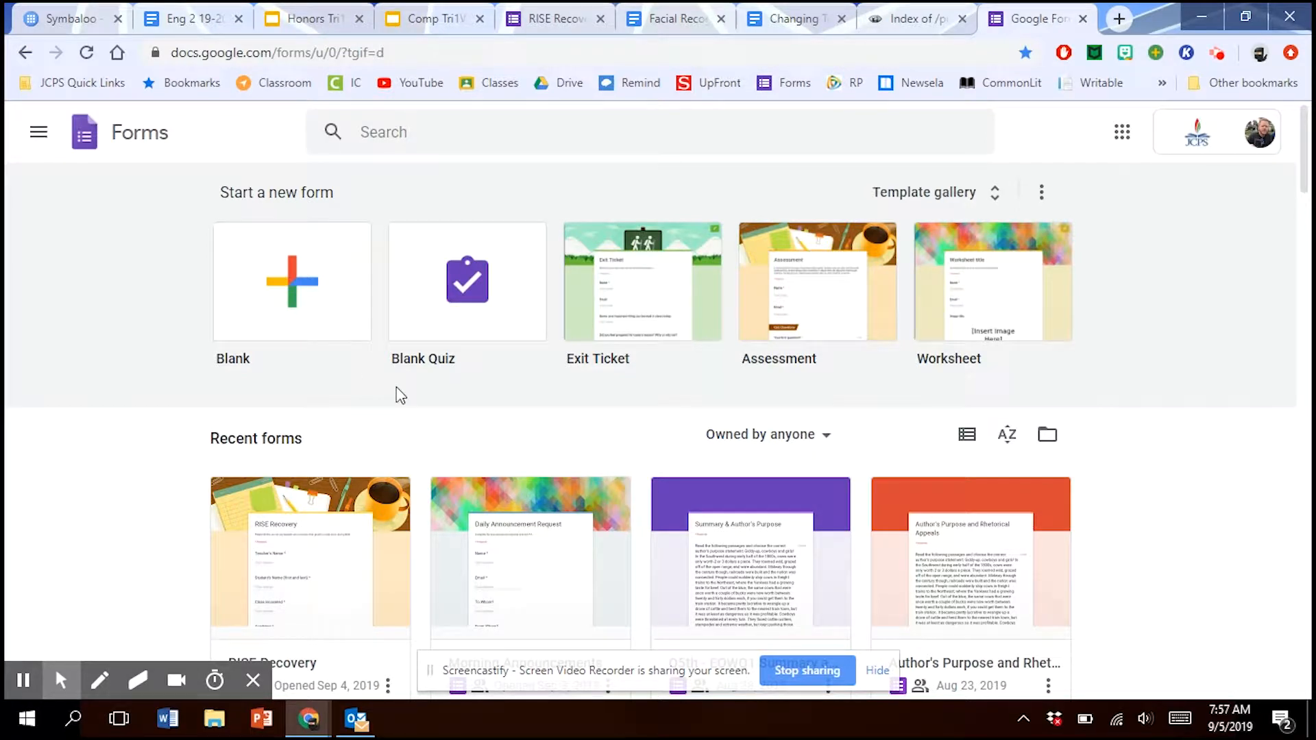
Create a new blank form and title it EOWQ1
click(297, 305)
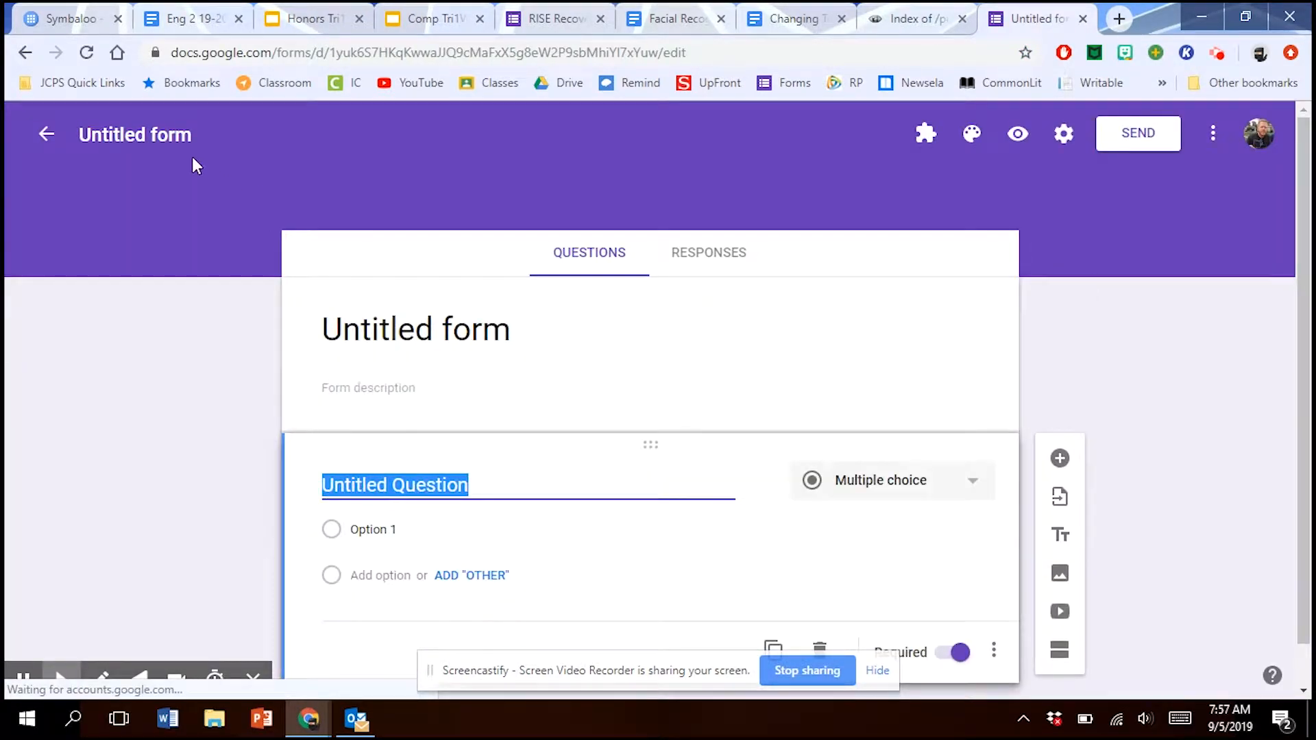
click(171, 137)
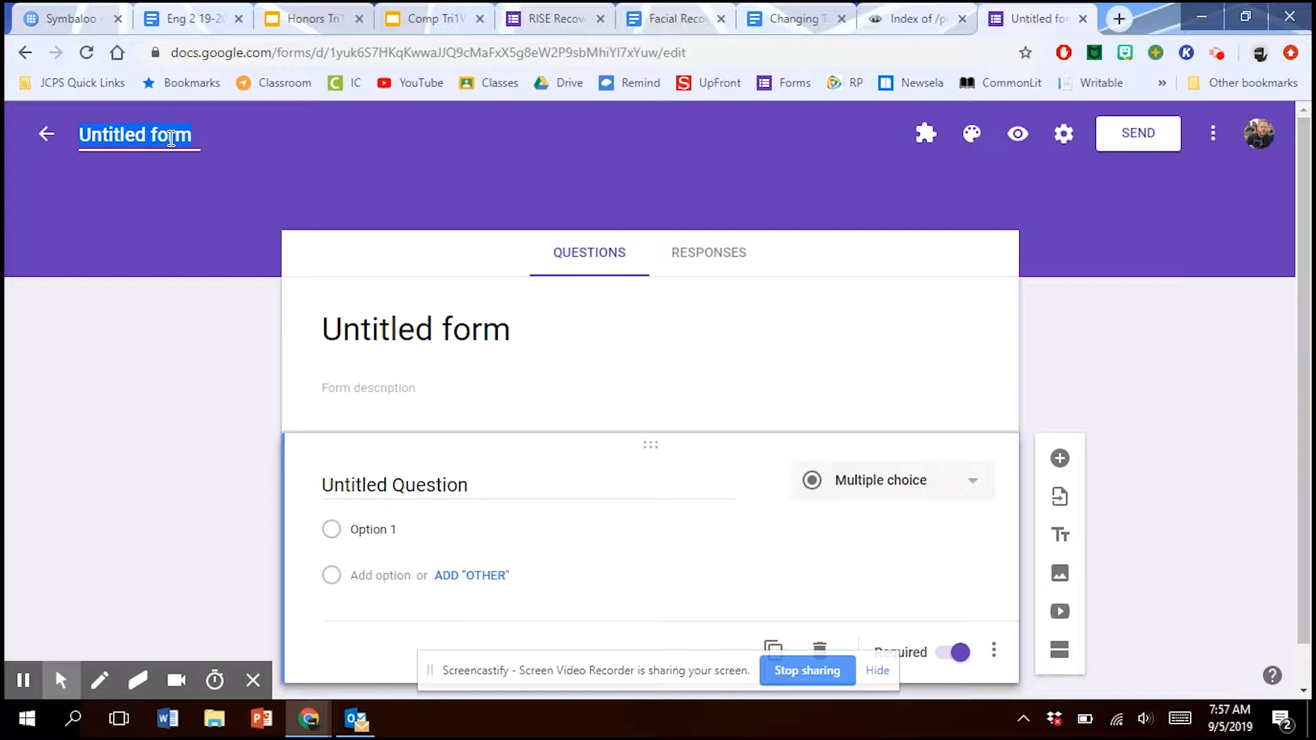
text(EOWQ1)
click(461, 338)
click(436, 474)
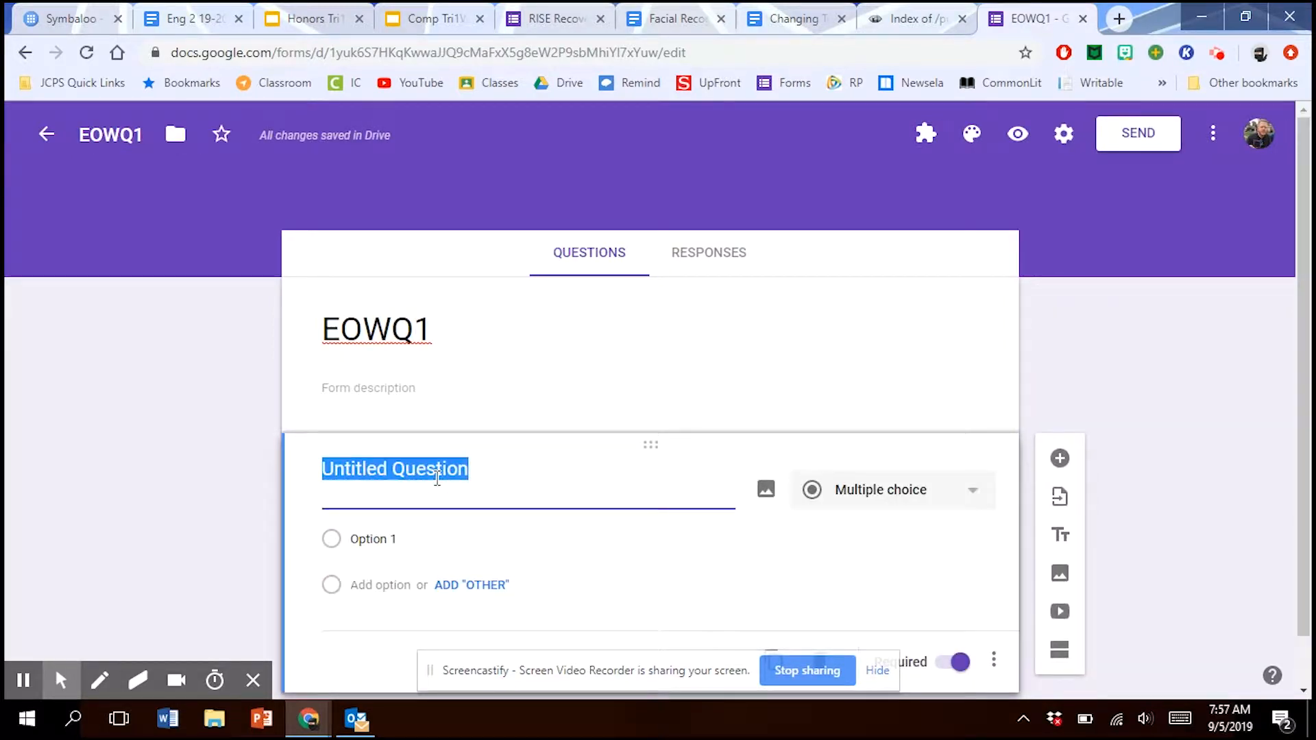
Set the form to collect email addresses, limit respondents to 1 response and show a progress bar
click(1064, 135)
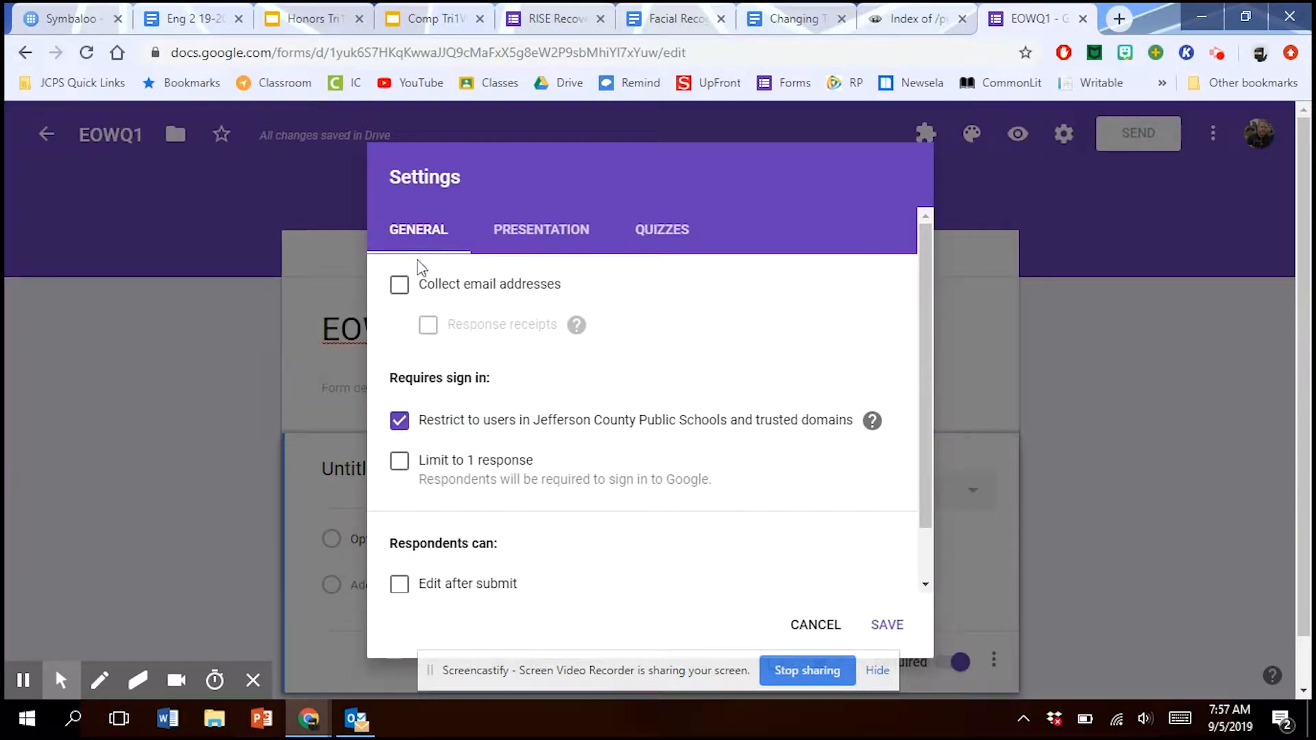
click(400, 284)
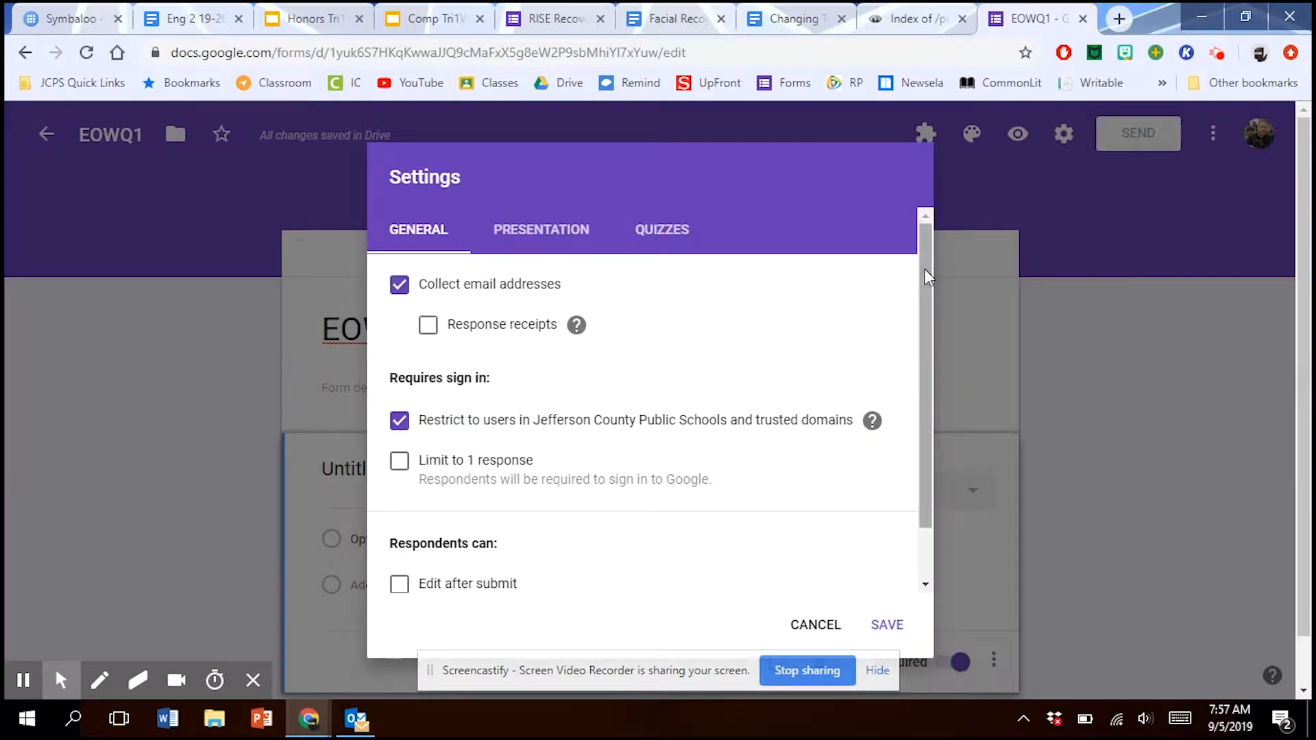
drag(928, 265, 913, 323)
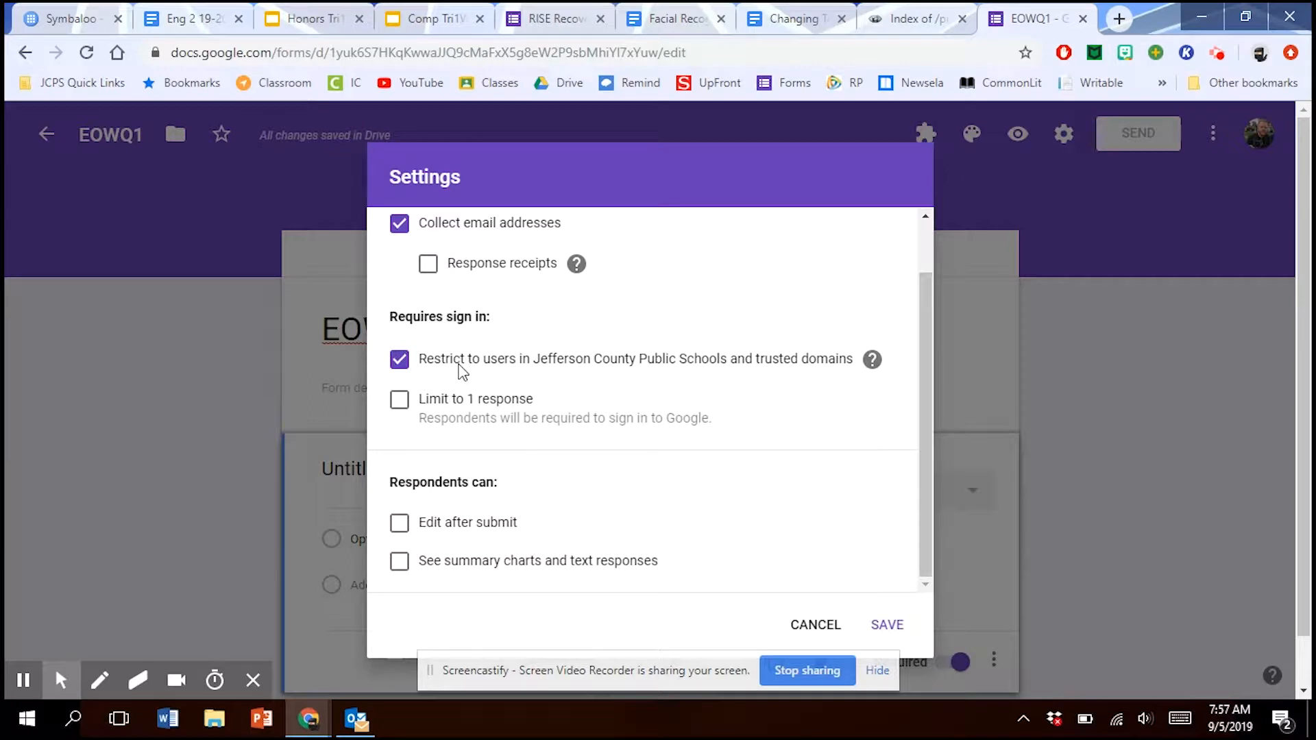
click(400, 408)
drag(926, 514, 926, 464)
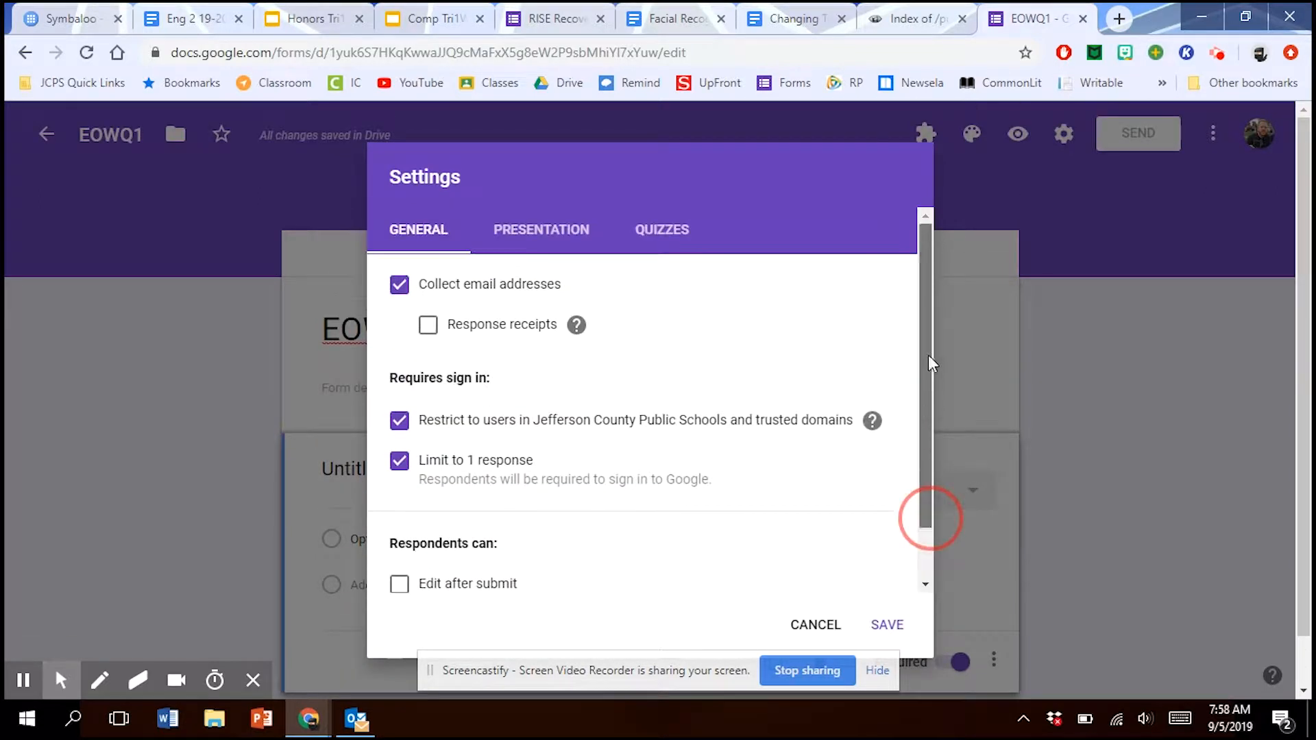
click(543, 230)
click(399, 291)
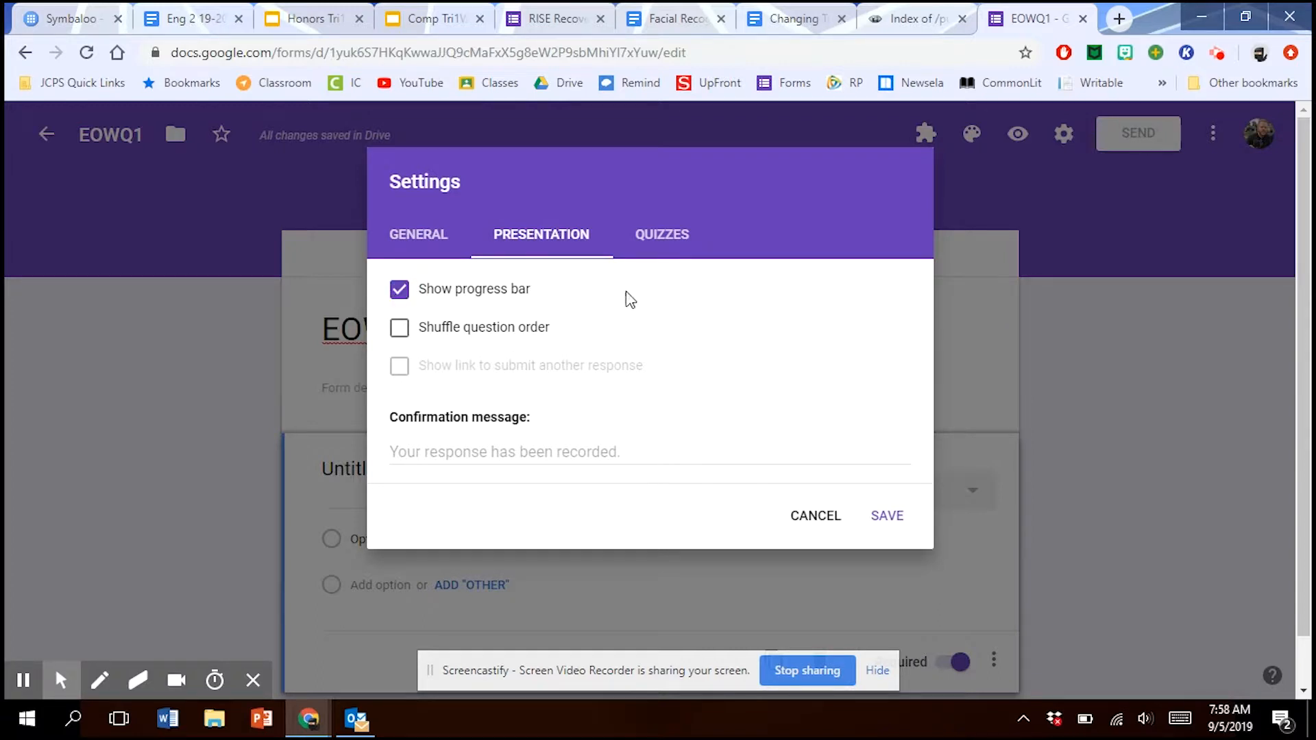
Make the form a quiz with locked mode on and correct answers hidden from respondents, and save the settings
click(667, 253)
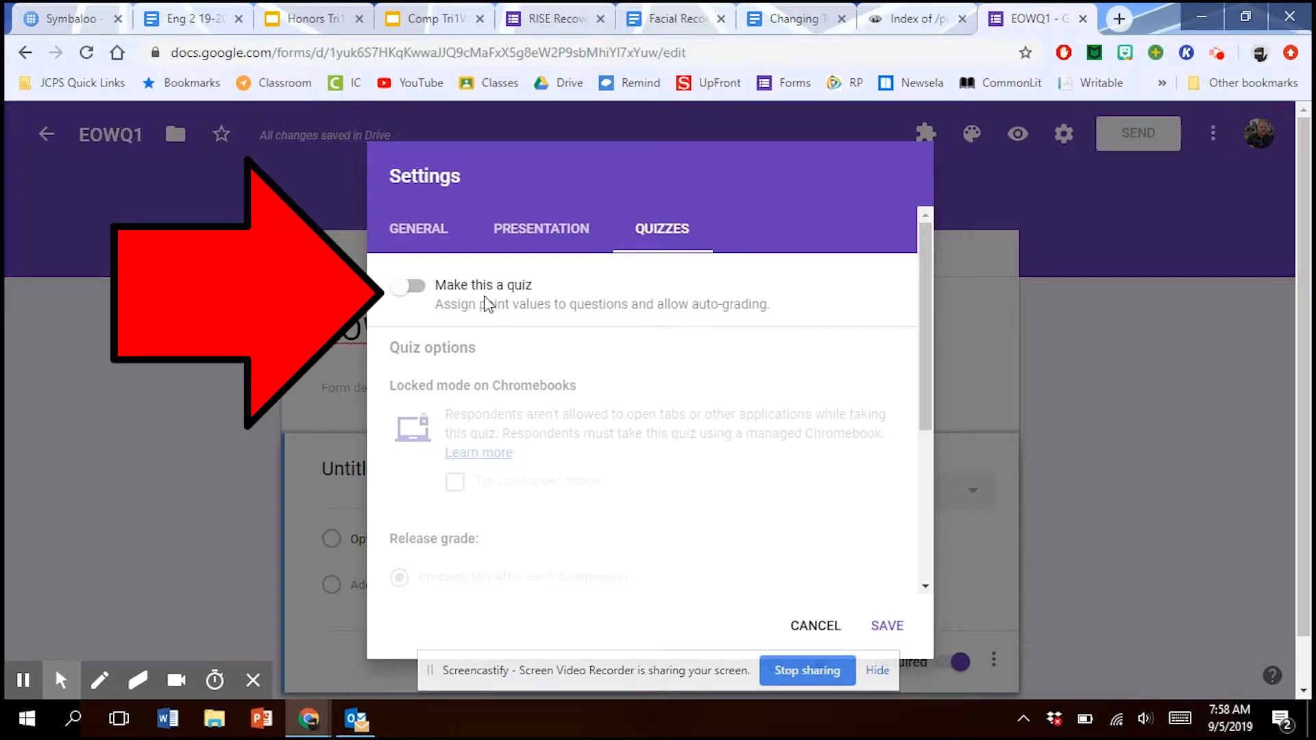
click(410, 299)
drag(925, 294, 916, 354)
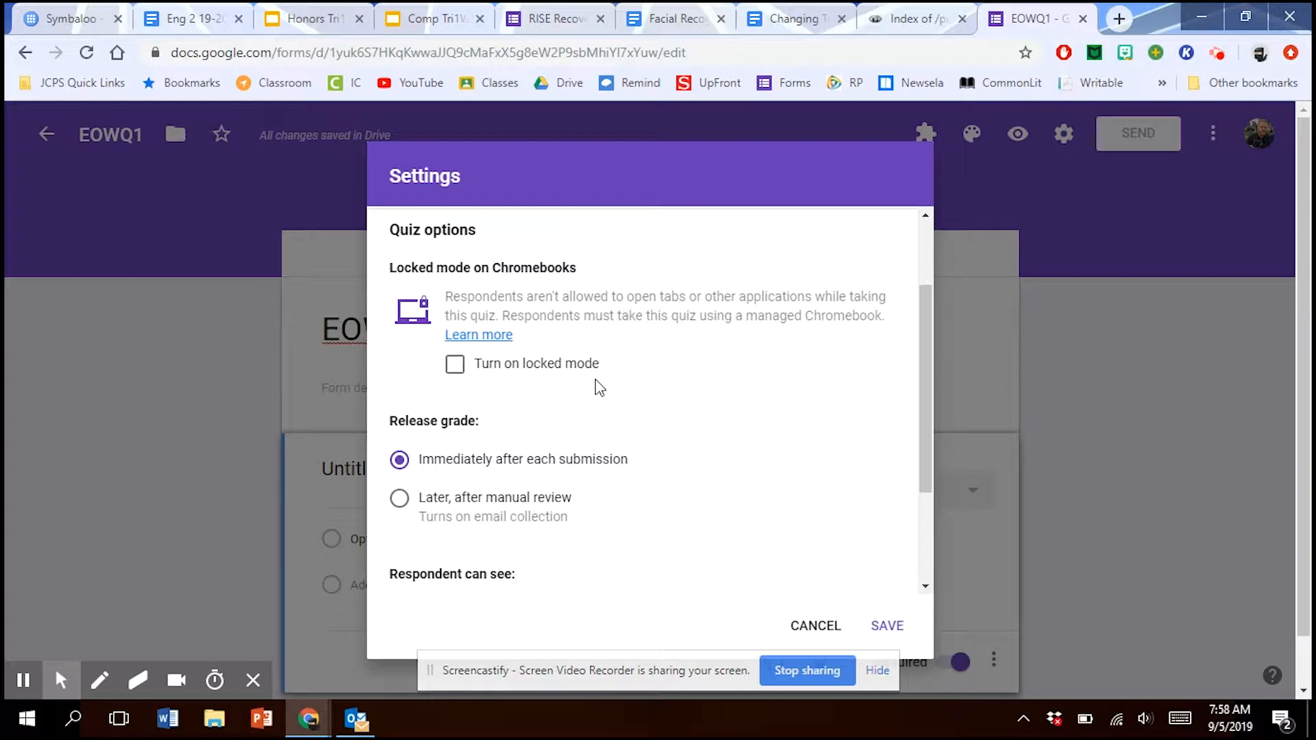
click(454, 364)
drag(920, 393, 919, 495)
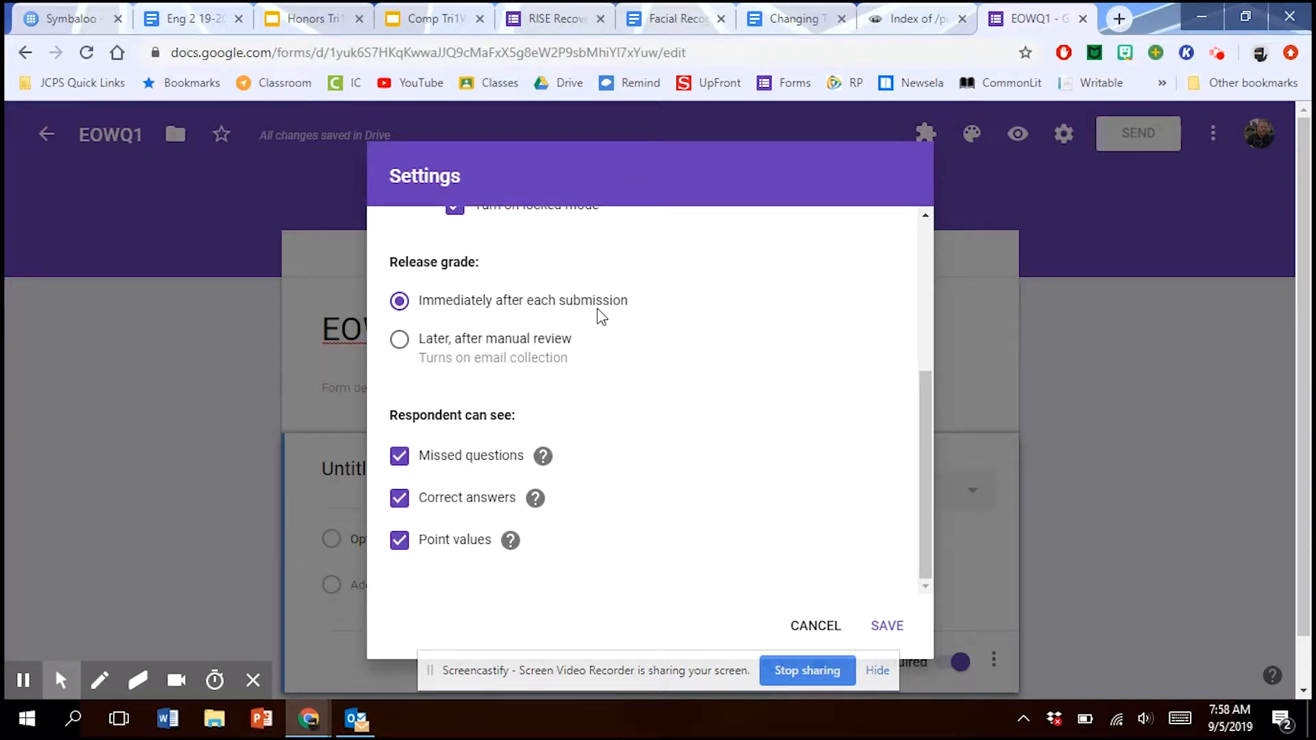
click(400, 502)
click(883, 627)
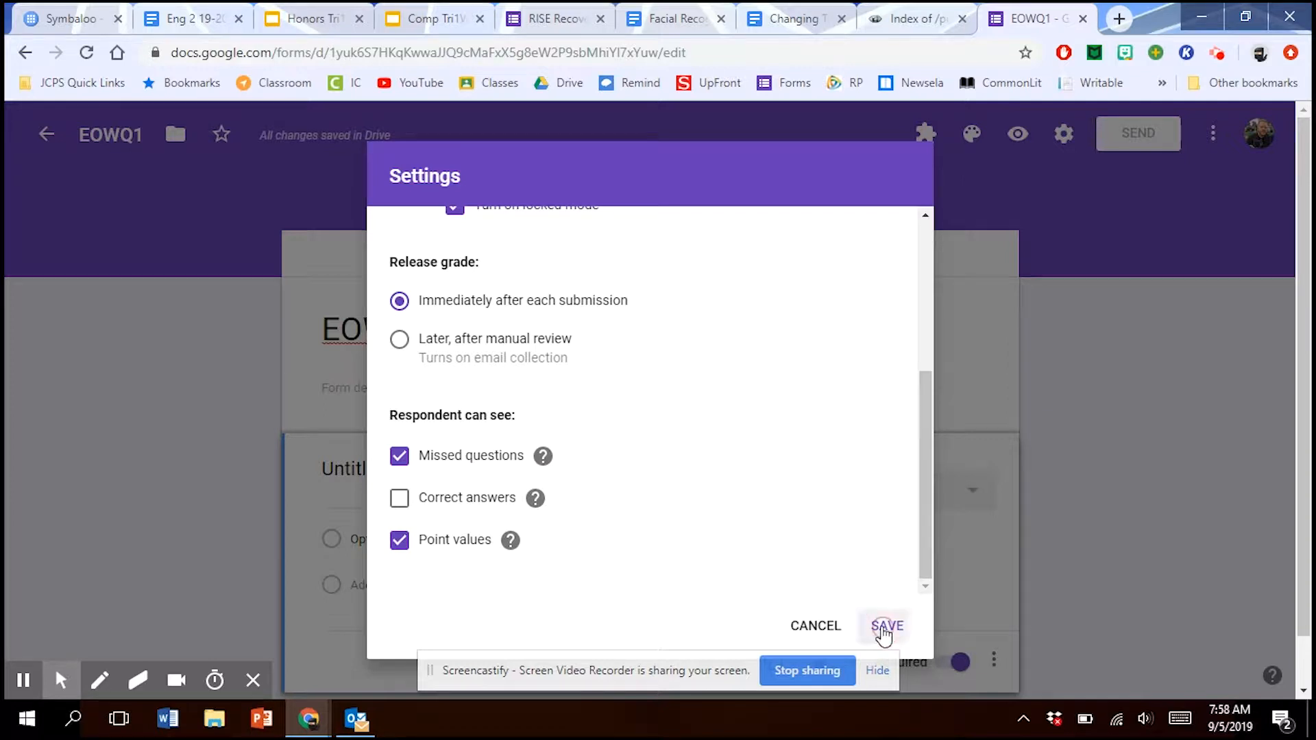
Add two more answer options to the untitled multiple-choice question and rename its first option Choice 1
drag(1302, 244, 1300, 334)
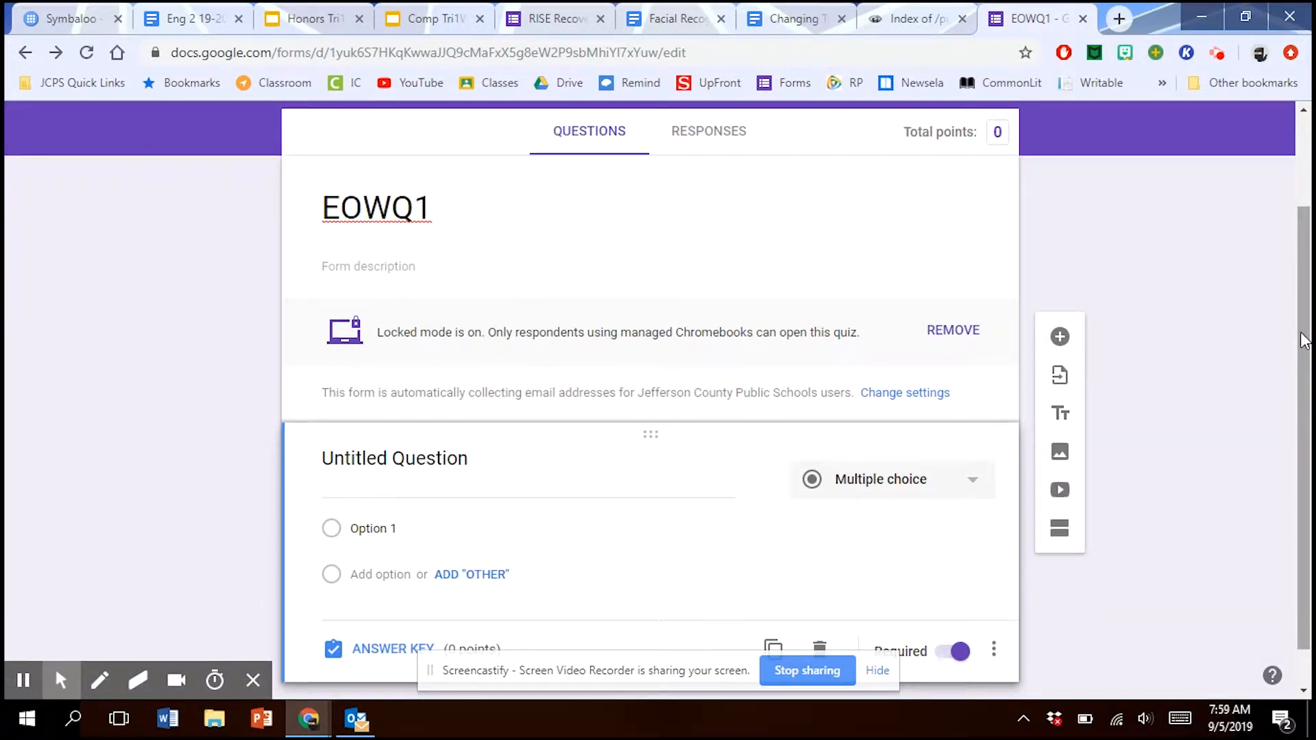
click(335, 456)
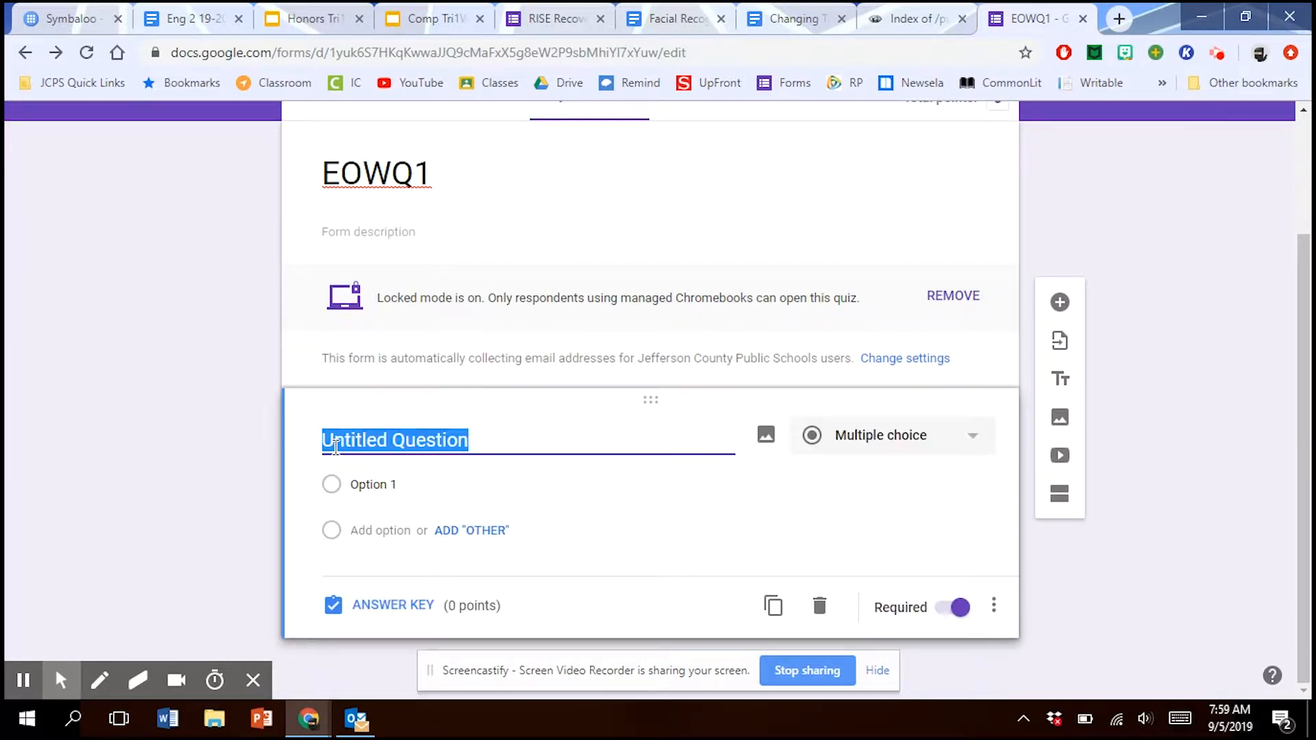
click(409, 480)
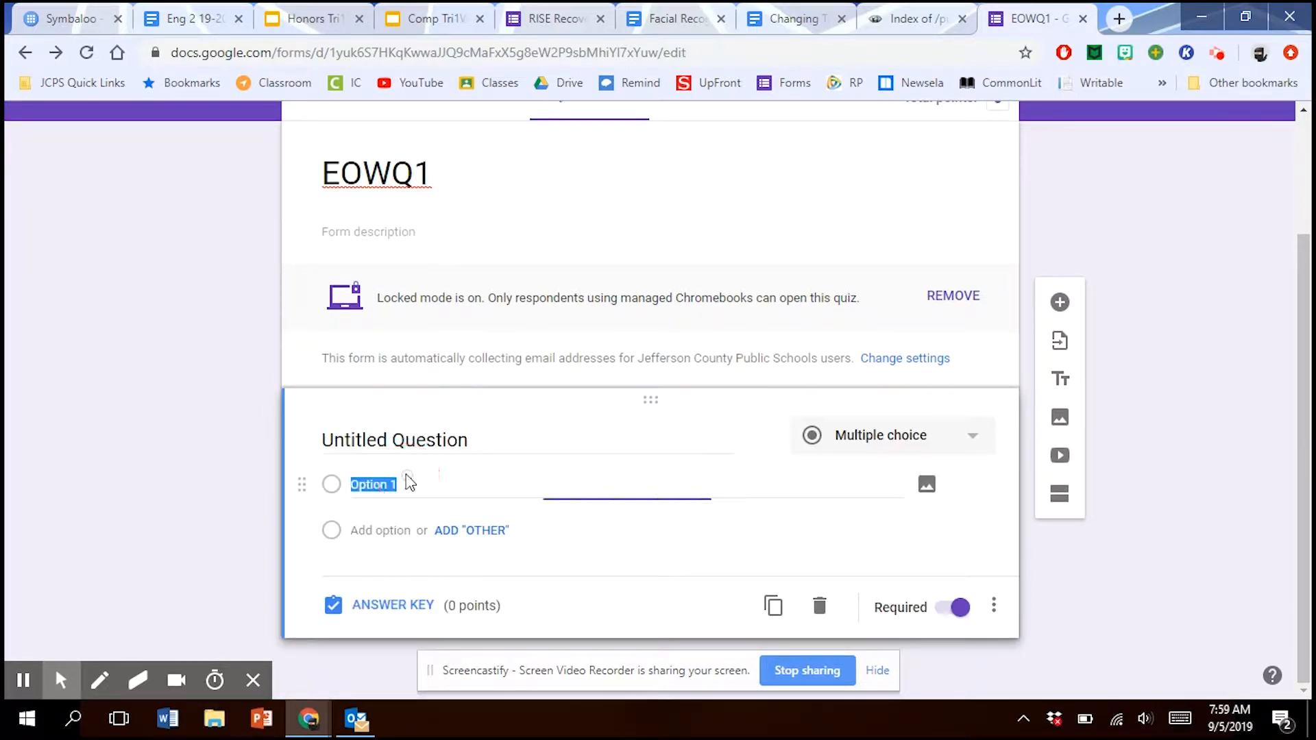
click(395, 532)
click(390, 568)
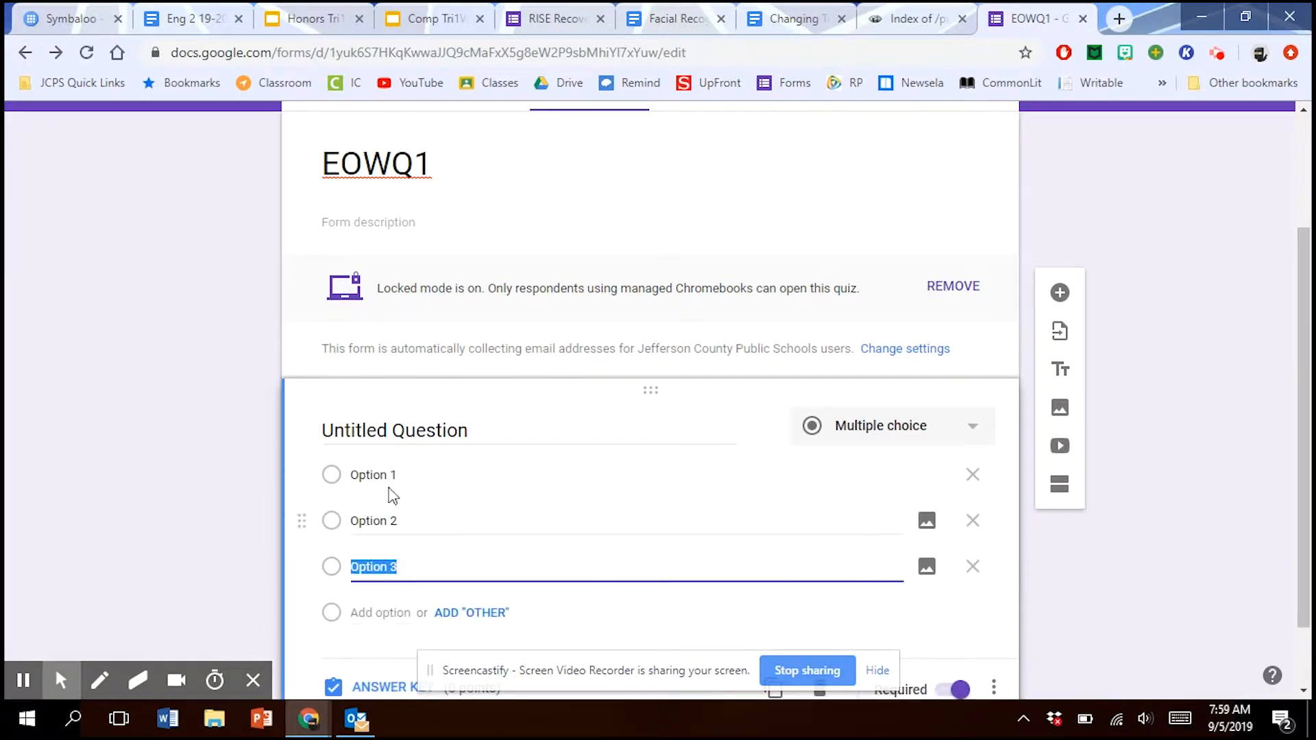
click(391, 477)
text(Choice 1)
click(377, 522)
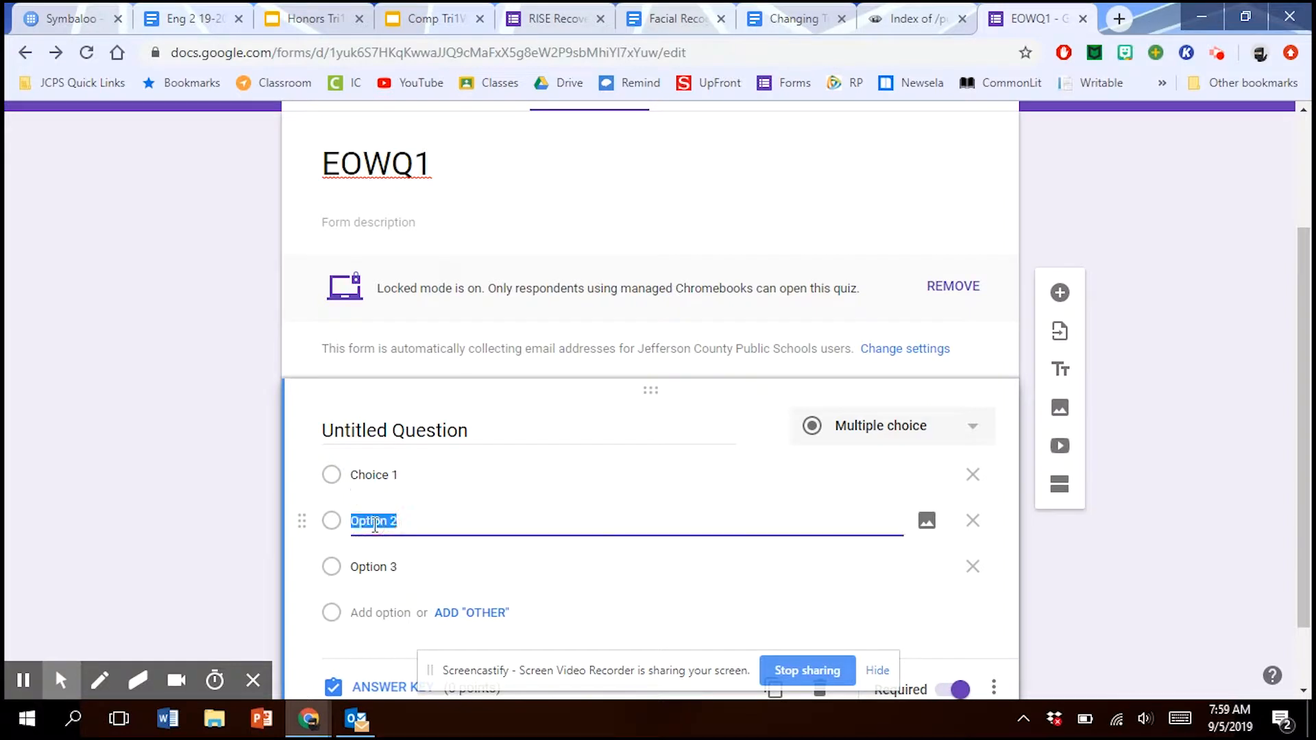
click(391, 566)
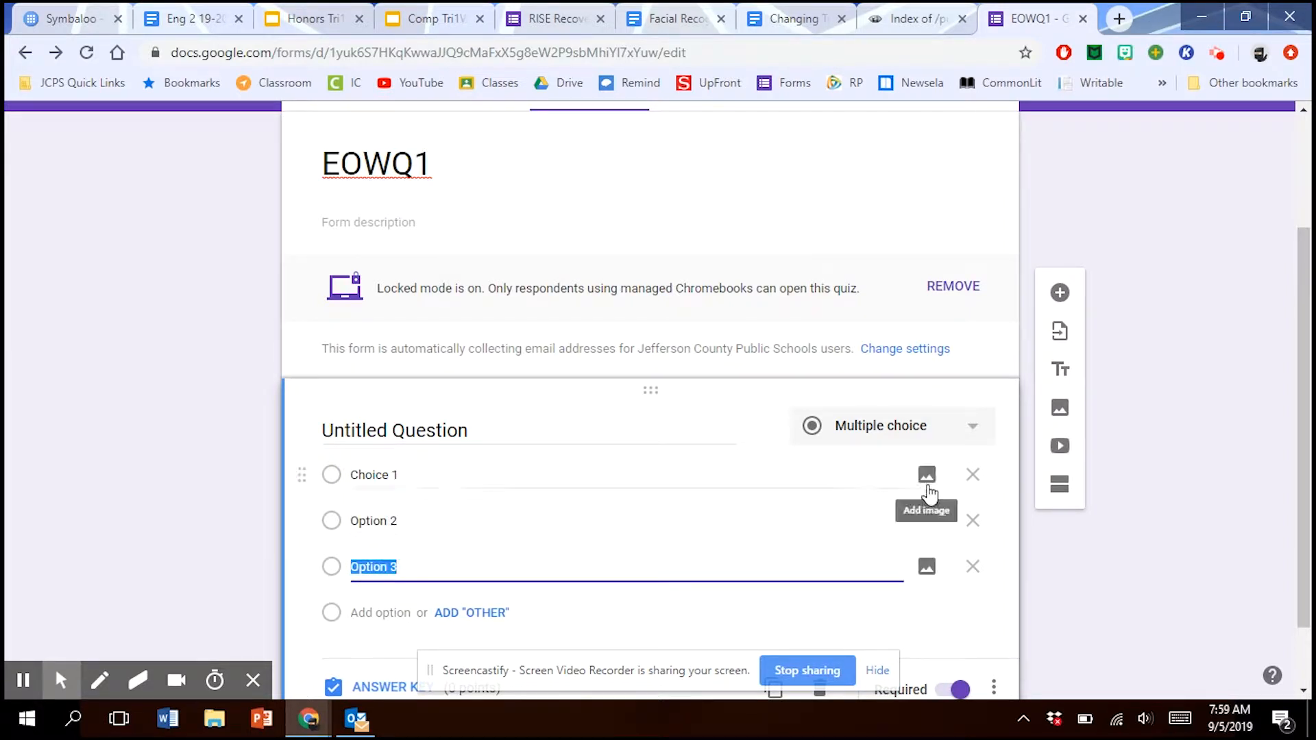
Look at the image insertion choices for the Choice 1 answer and at the available question types
click(927, 476)
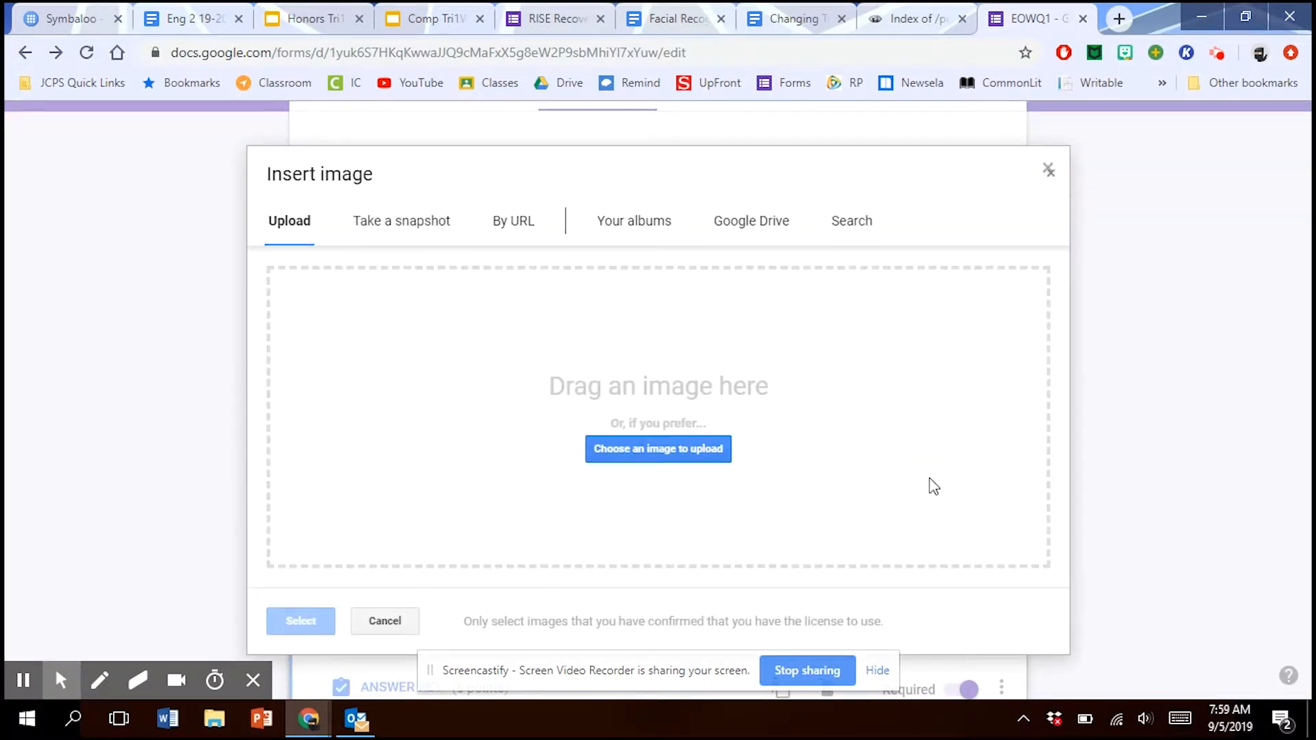
click(1051, 172)
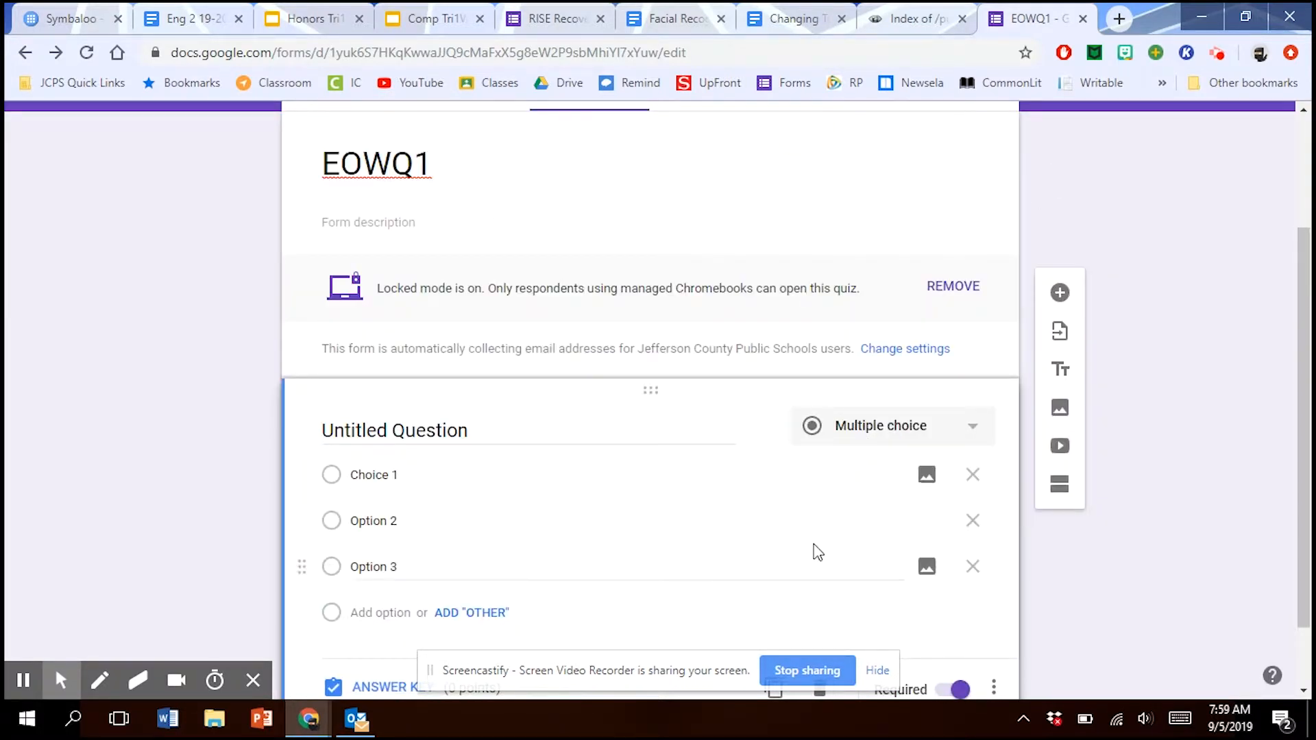
scroll(815, 550, down, 1)
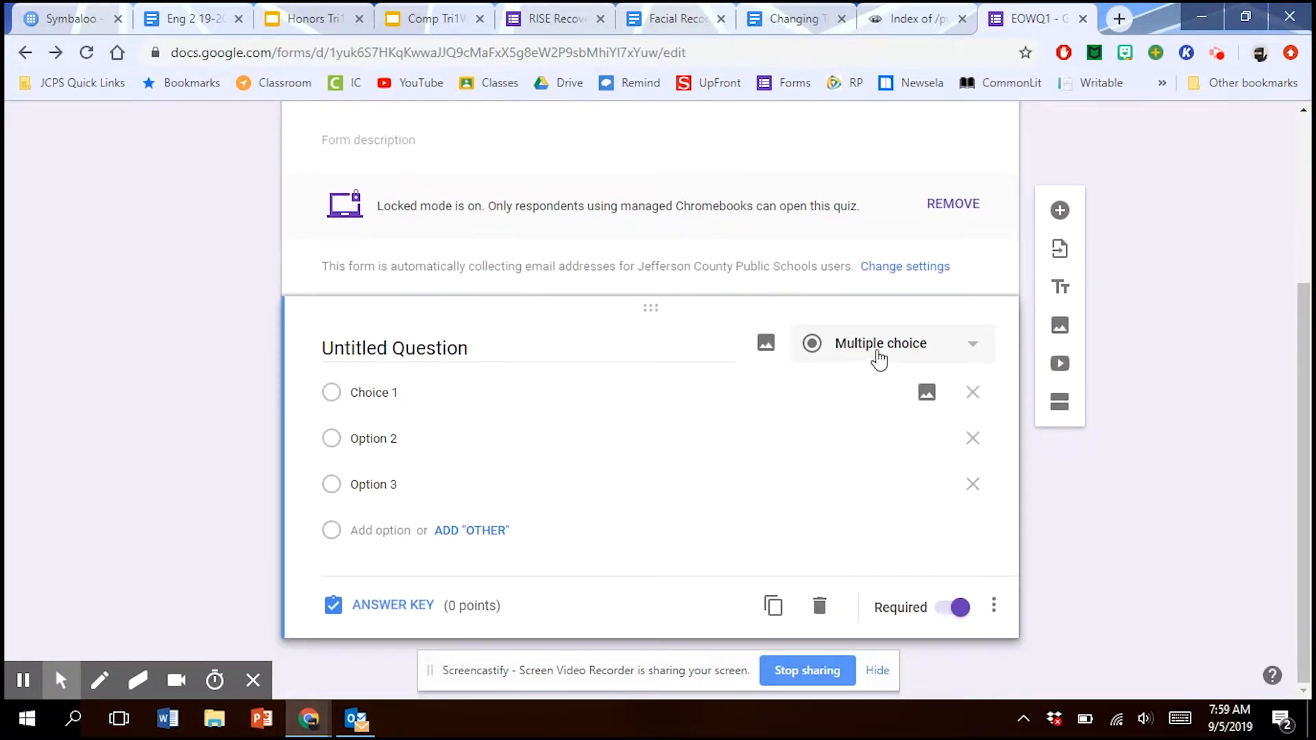
click(880, 355)
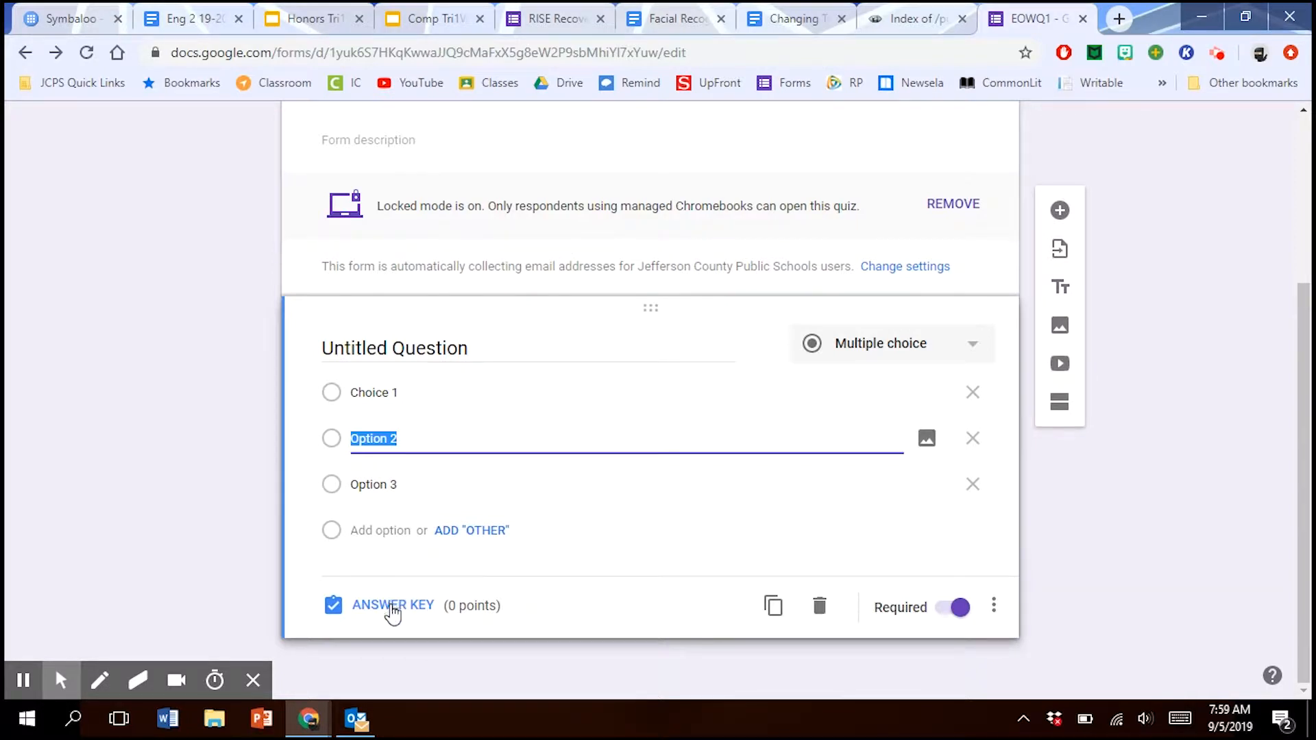
Set the question's answer key to 1 point with Option 2 as the correct answer
click(392, 612)
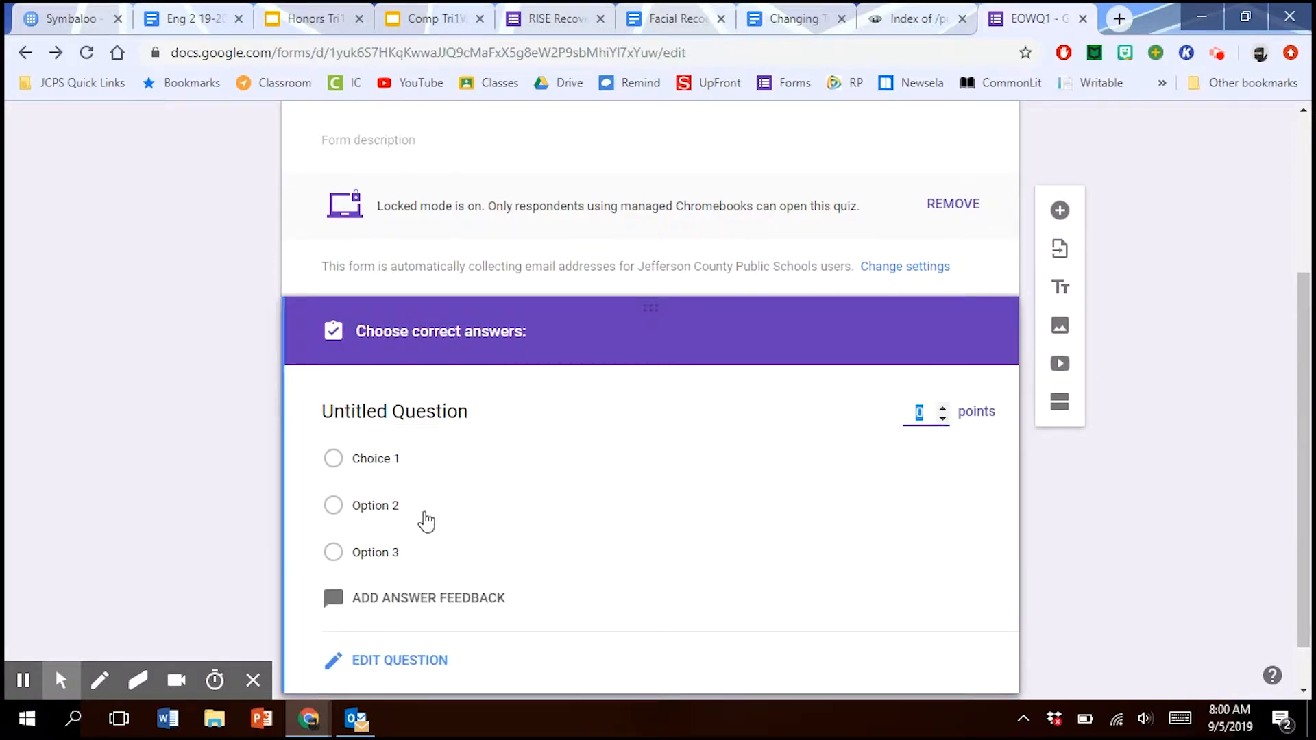
click(942, 407)
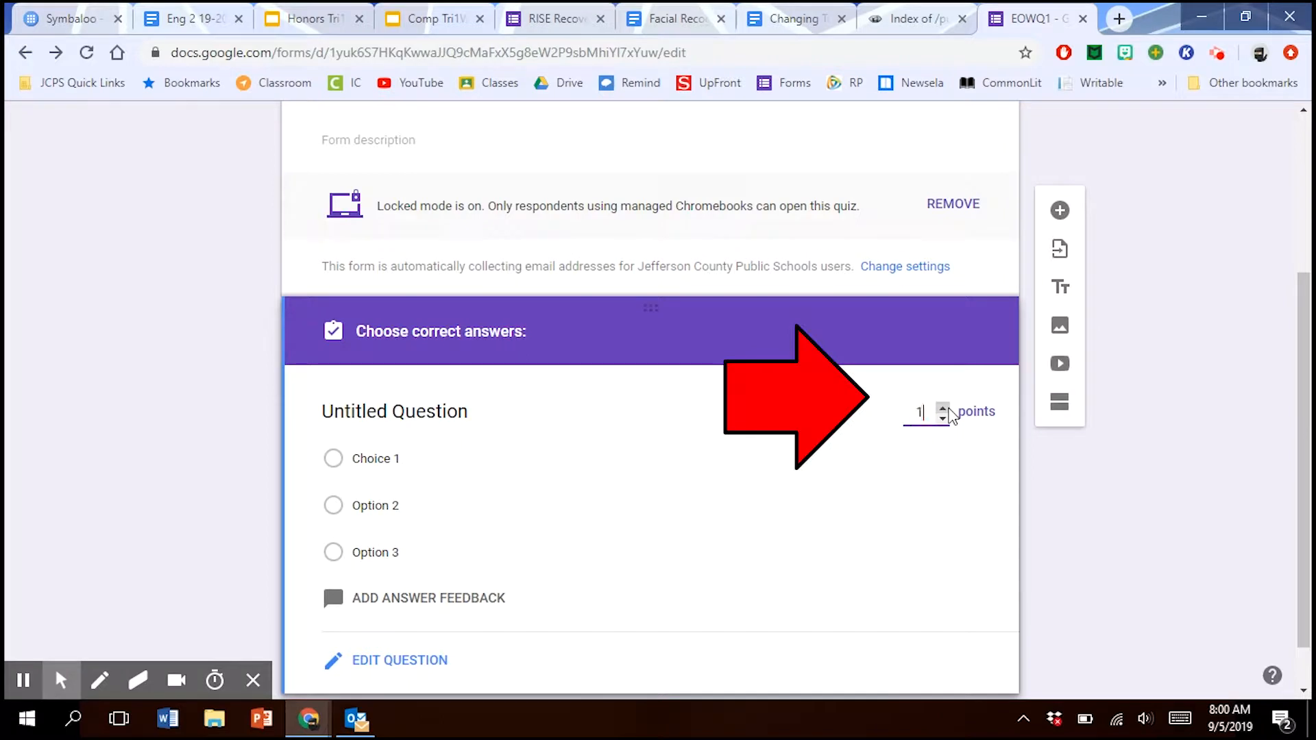
scroll(1304, 337, down, 1)
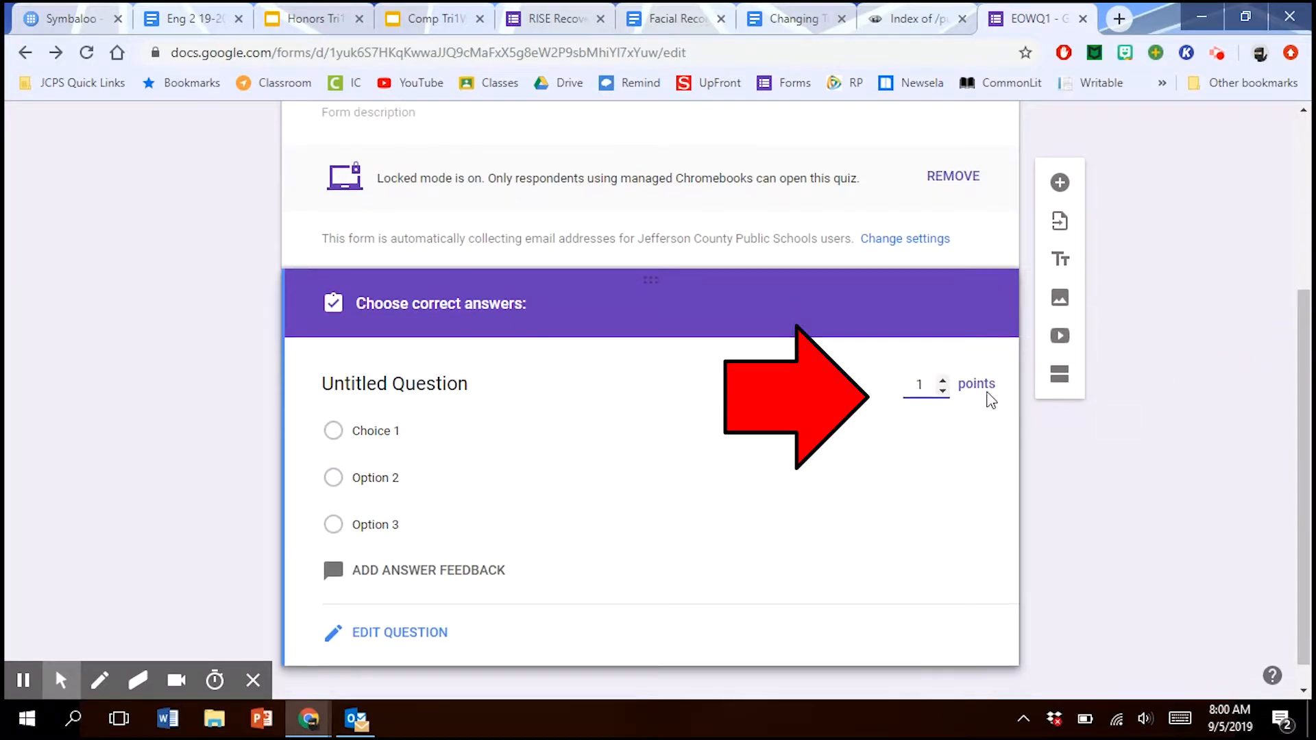
click(402, 479)
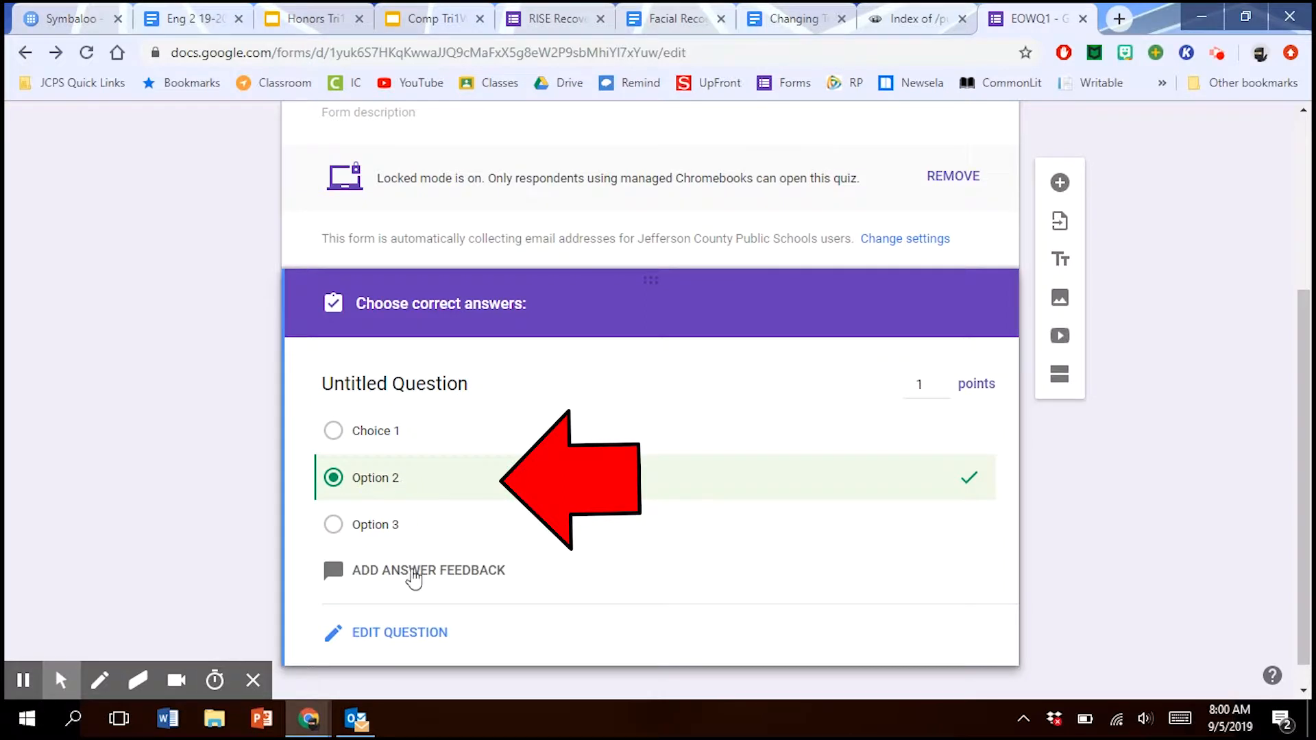
View the question's answer feedback fields for incorrect and correct answers, leaving both blank
click(413, 575)
click(499, 312)
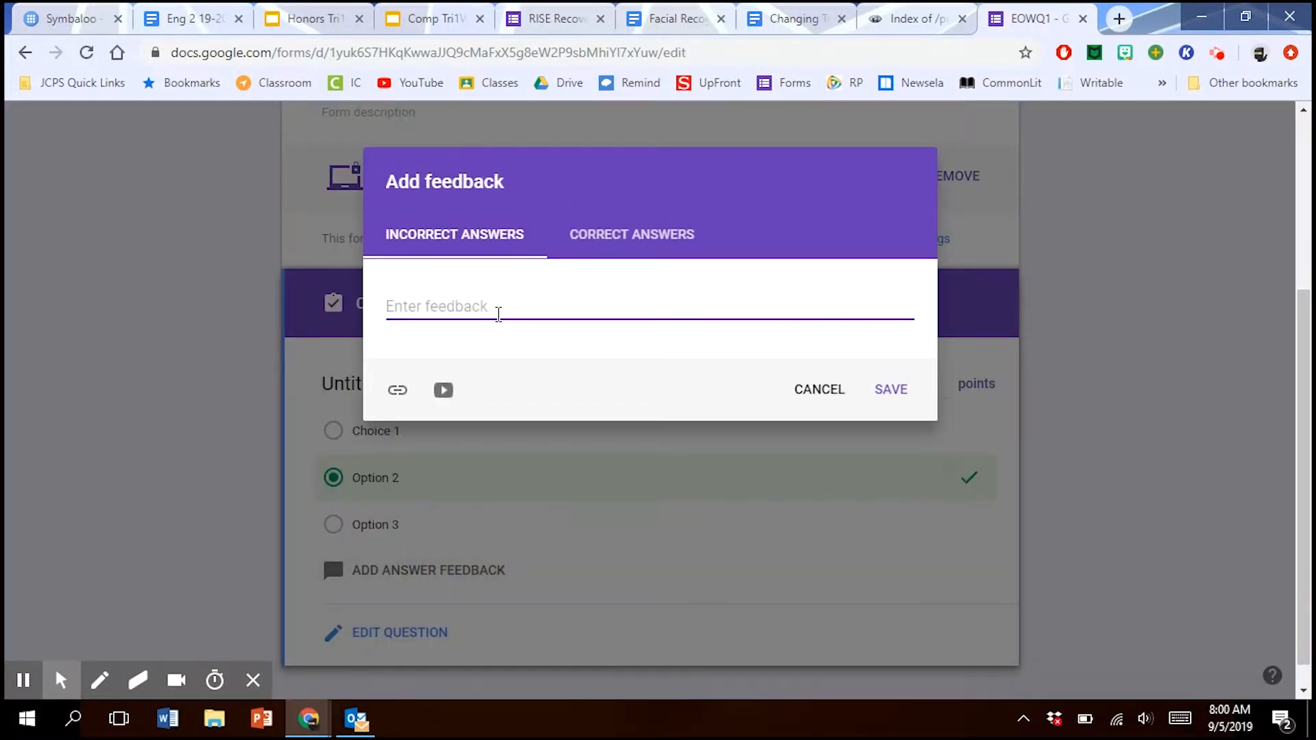
click(603, 252)
click(581, 304)
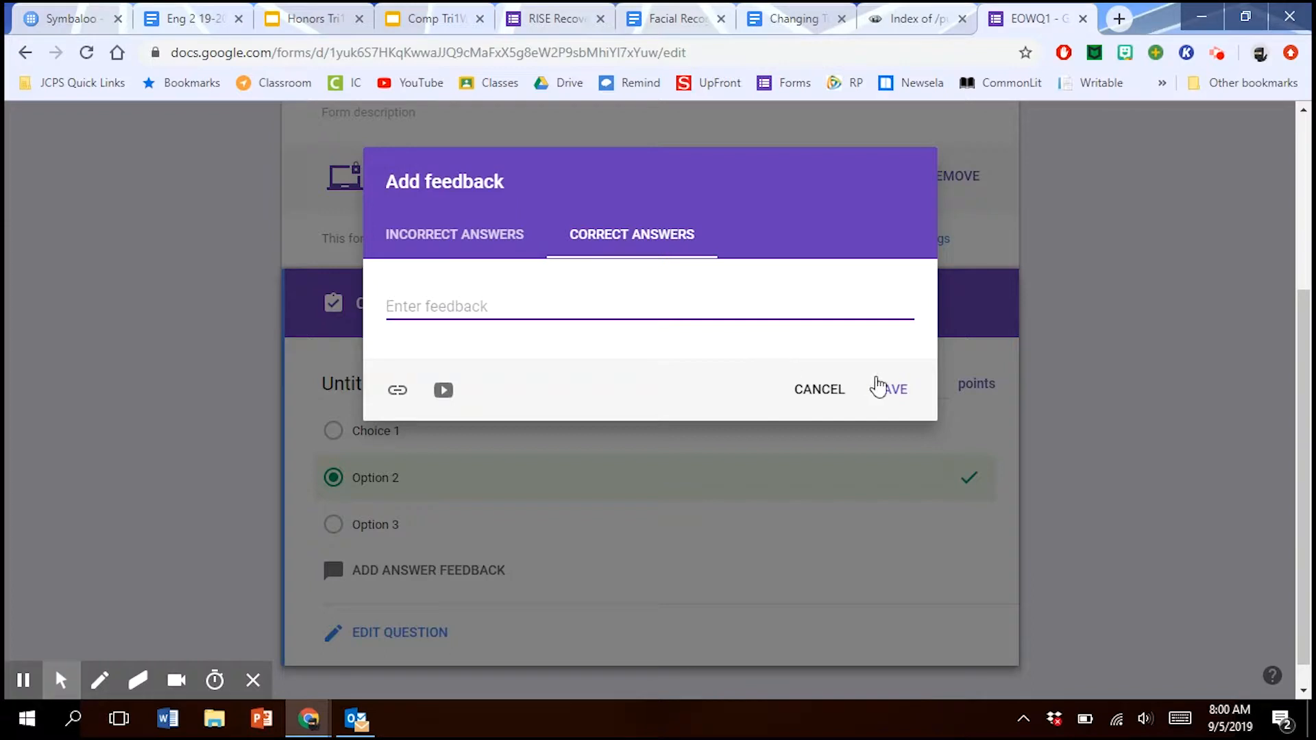
click(880, 388)
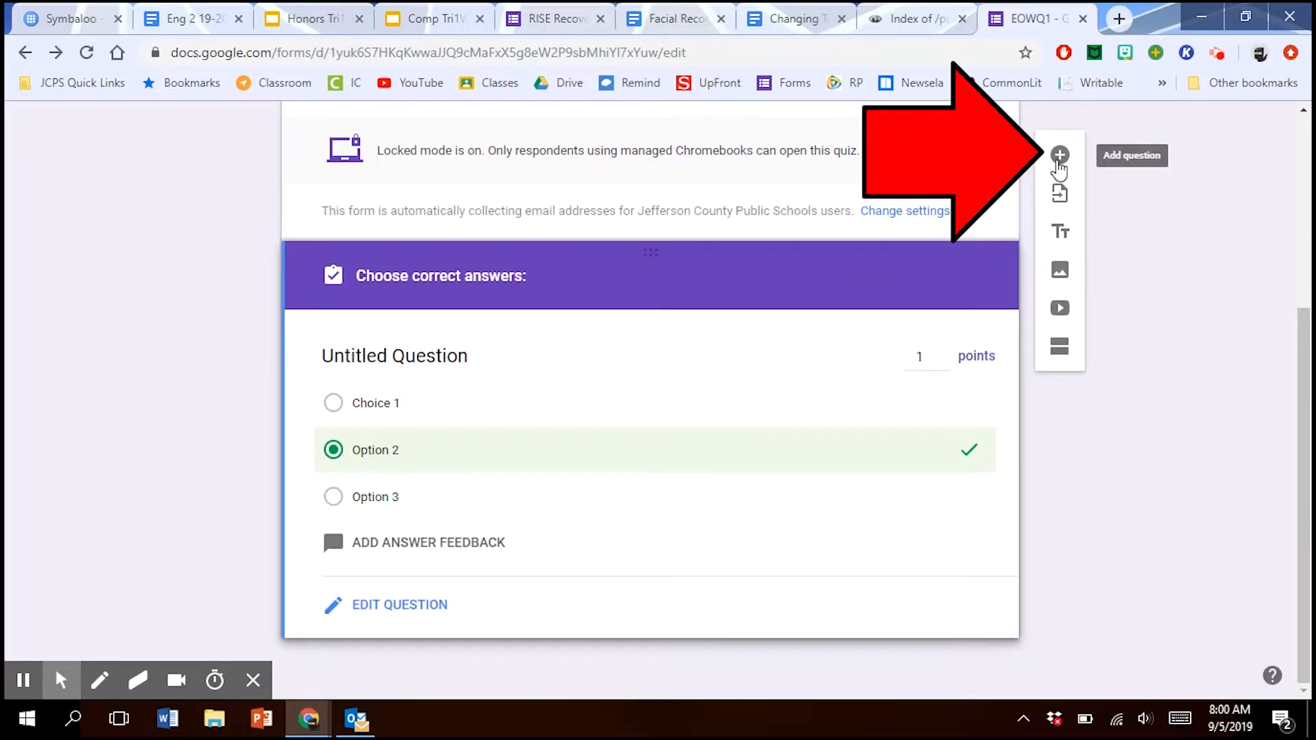
Add two blank multiple-choice questions below the first question
click(1059, 156)
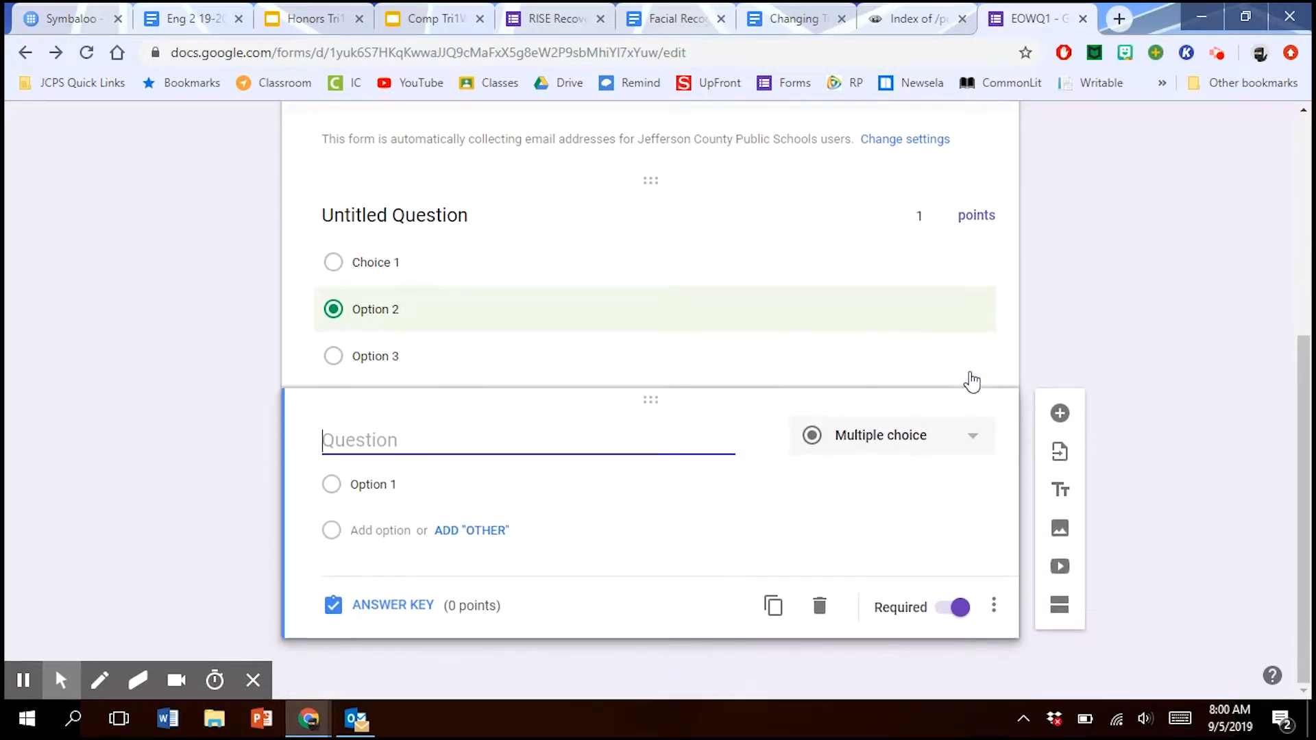
click(1061, 413)
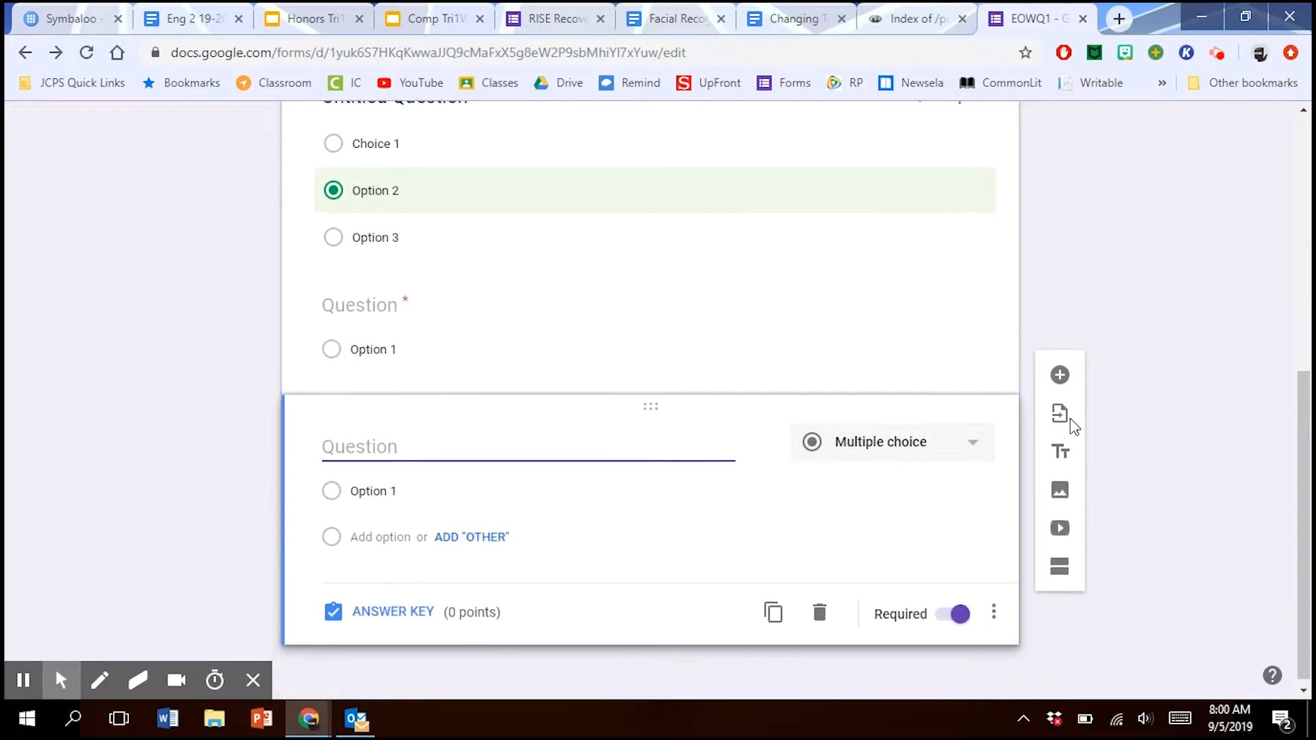
click(1066, 536)
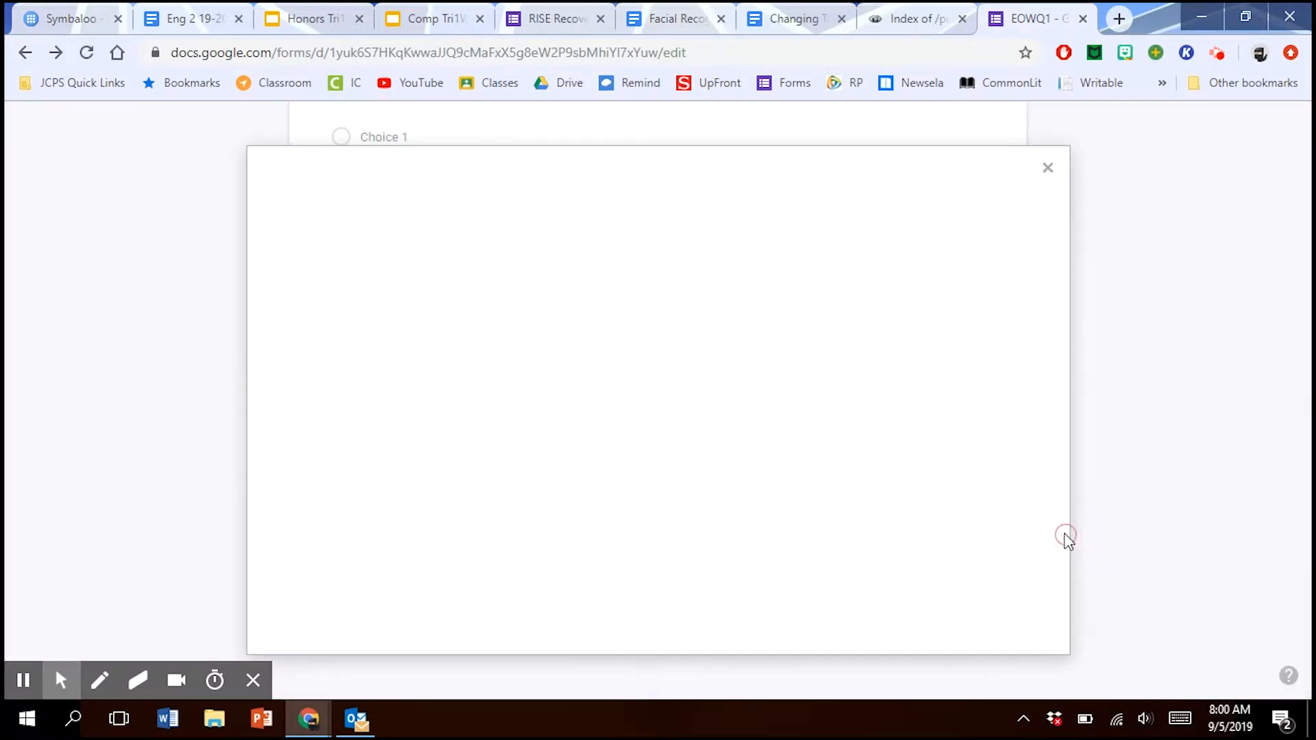
click(1048, 168)
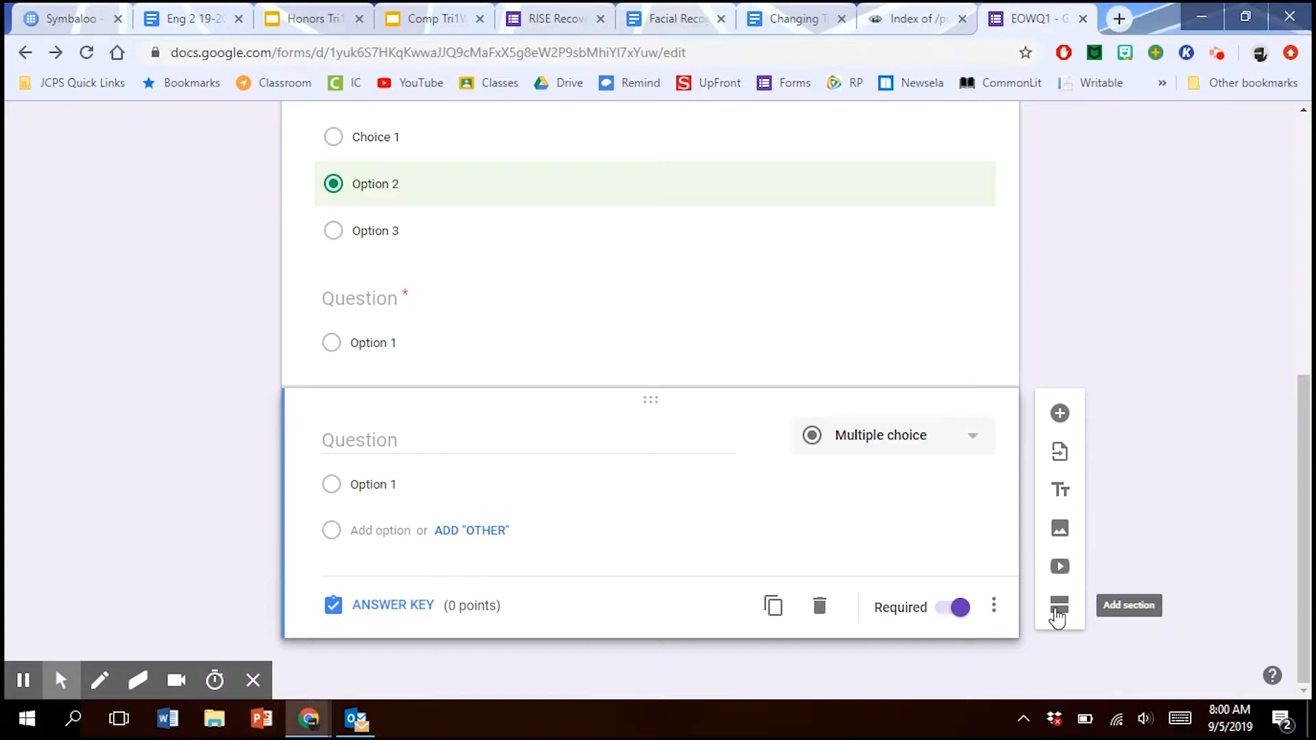
Add a new section after the questions and title it Grammar
click(1058, 614)
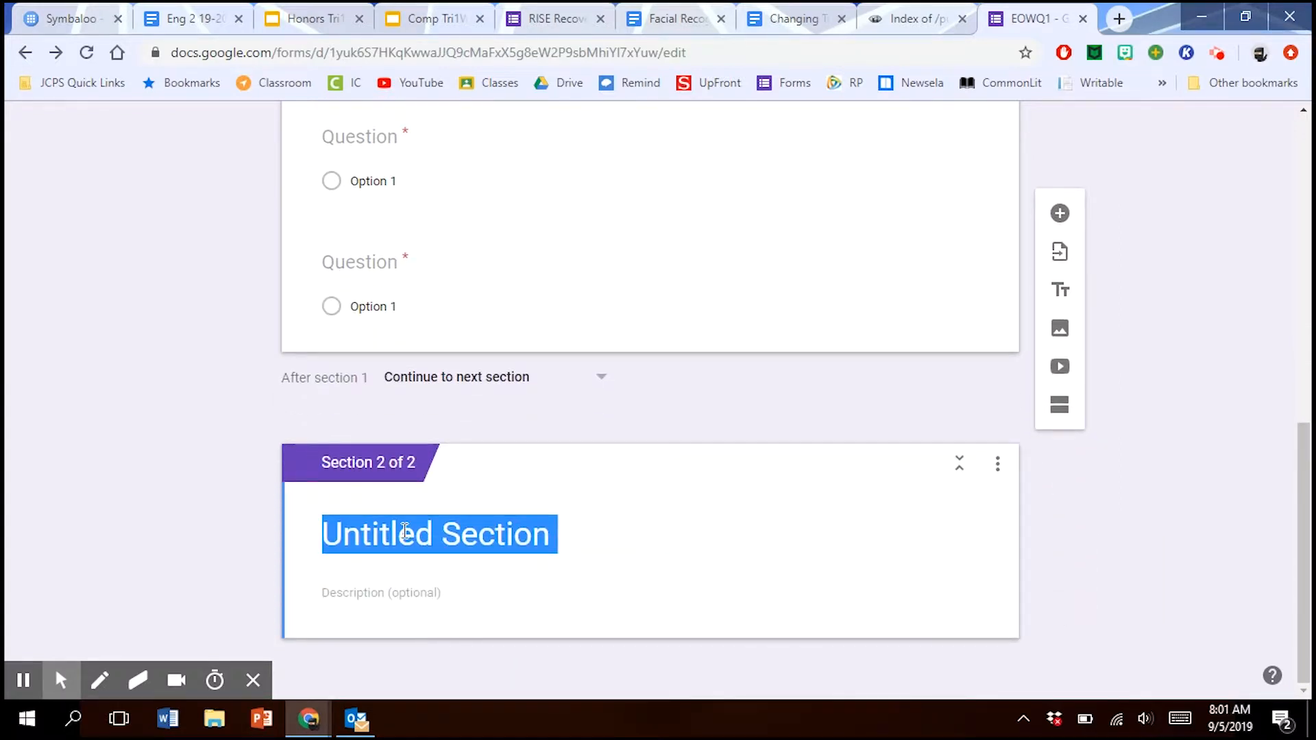
text(Grammar)
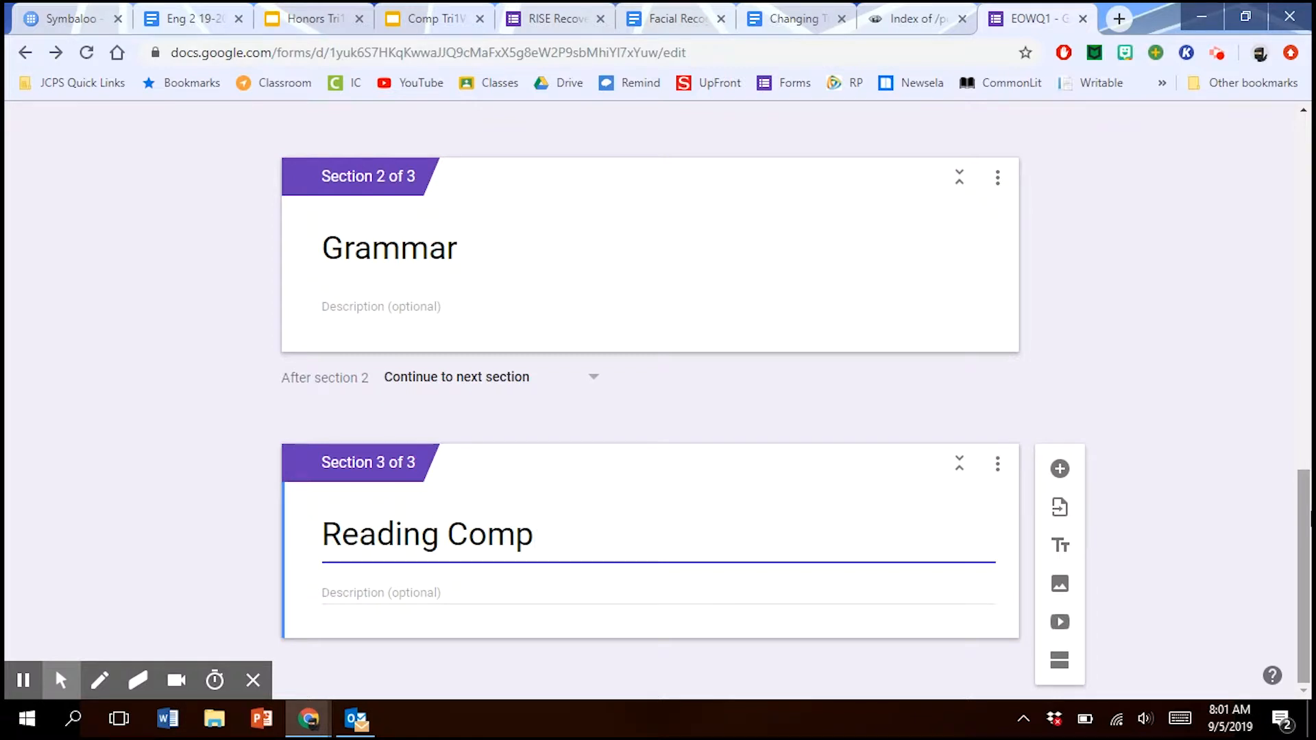
Open the existing Author's Purpose and Rhetorical Appeals form from the Google Forms home page in a new browser tab
drag(1308, 526, 1303, 314)
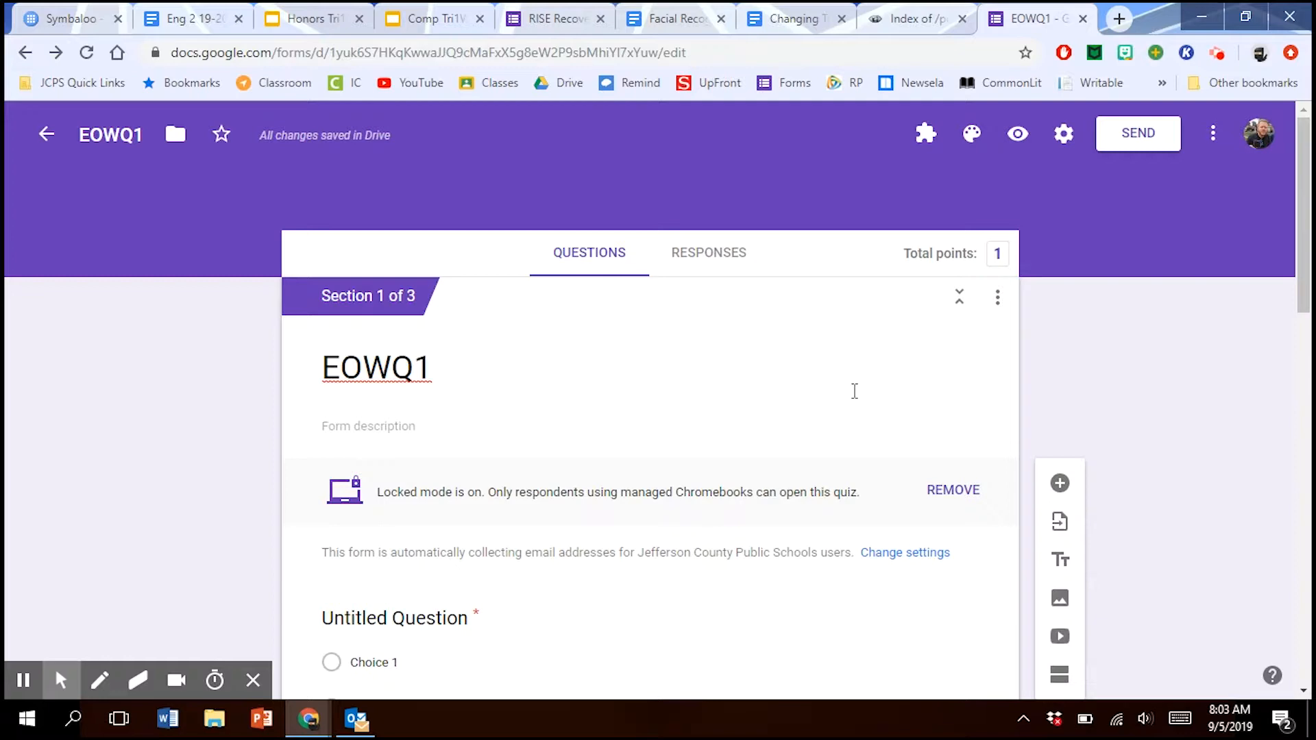
click(1118, 18)
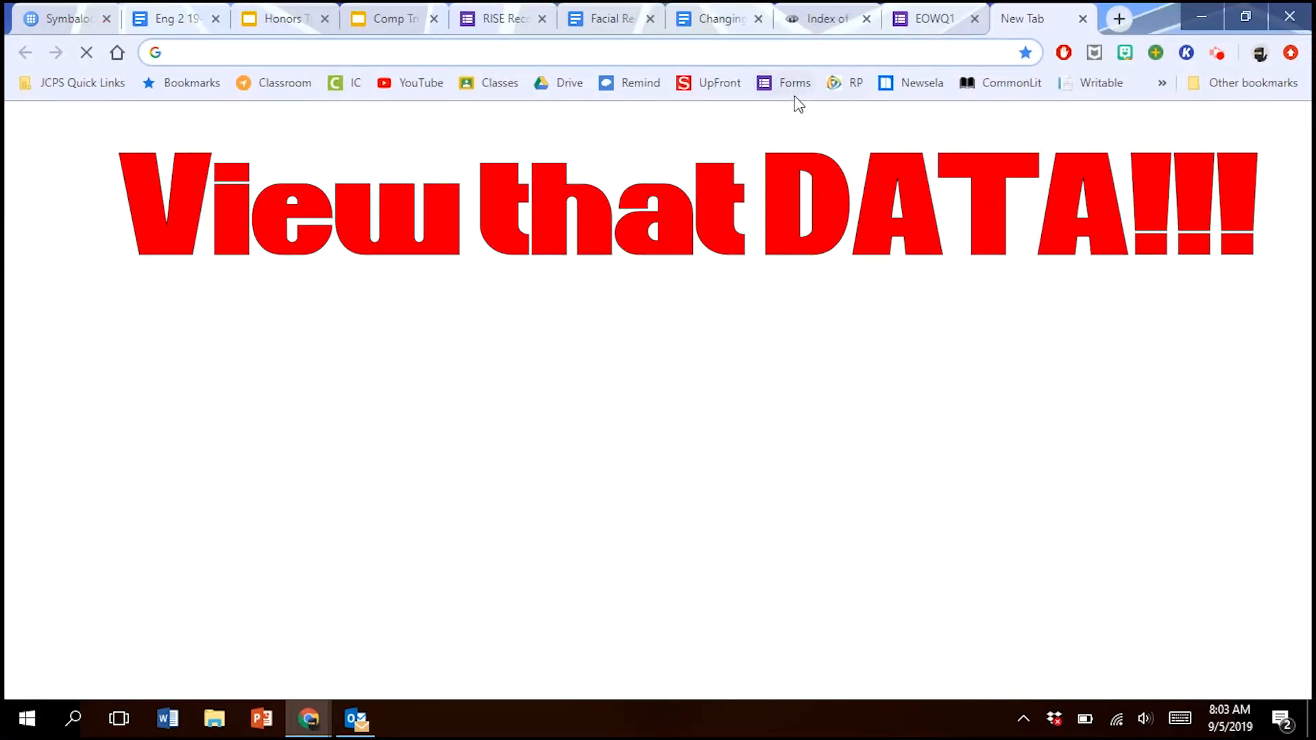
click(795, 96)
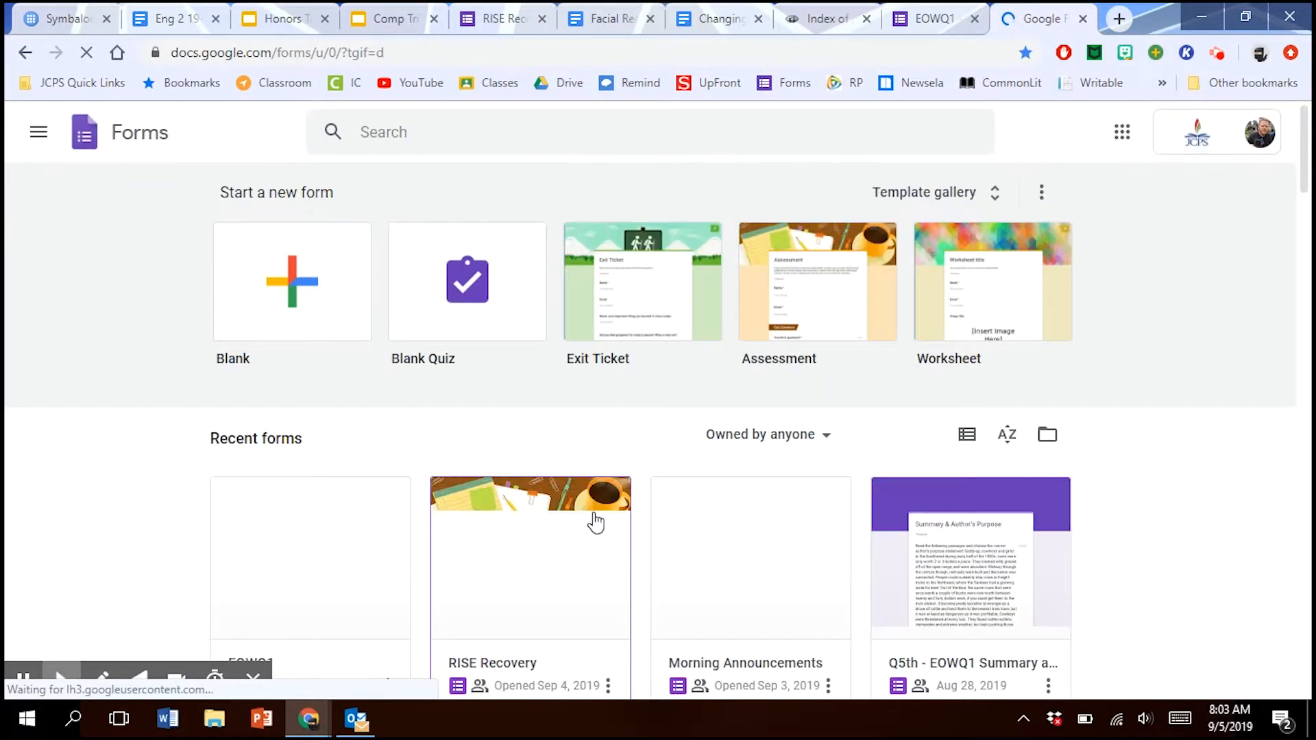
scroll(595, 522, down, 3)
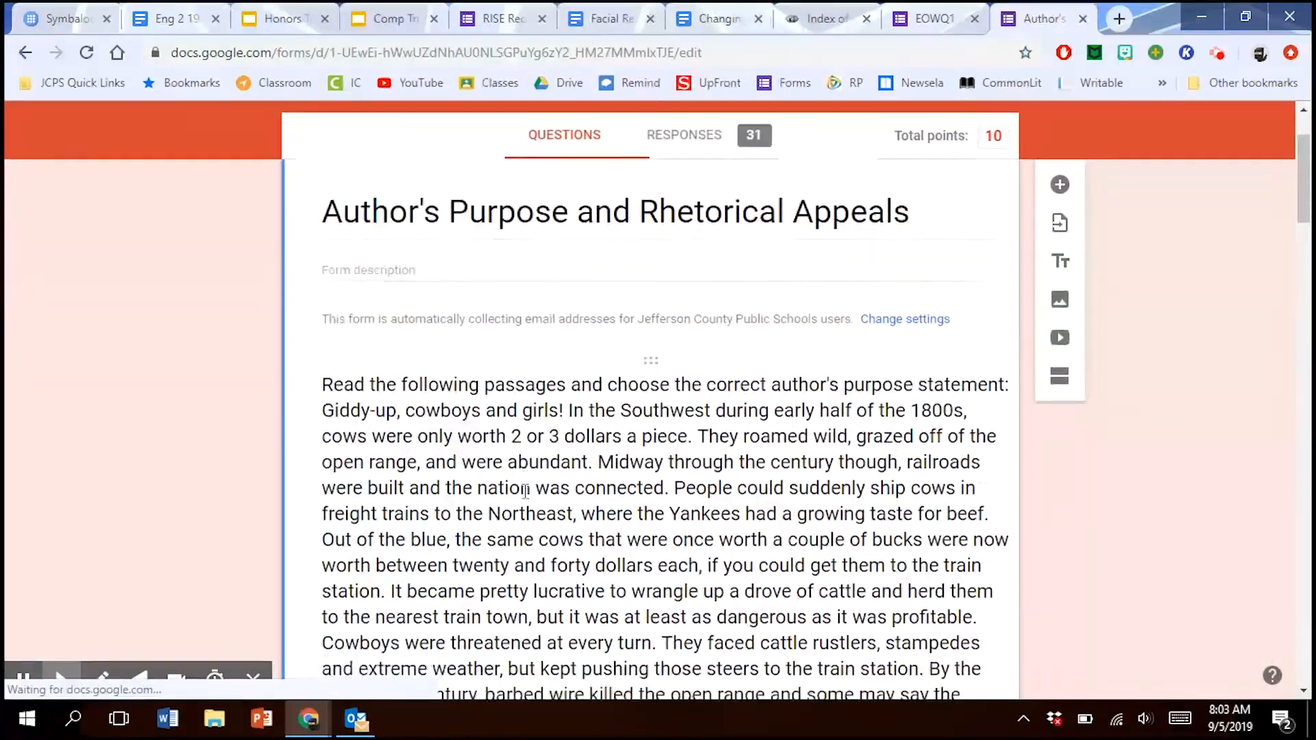
scroll(525, 490, up, 3)
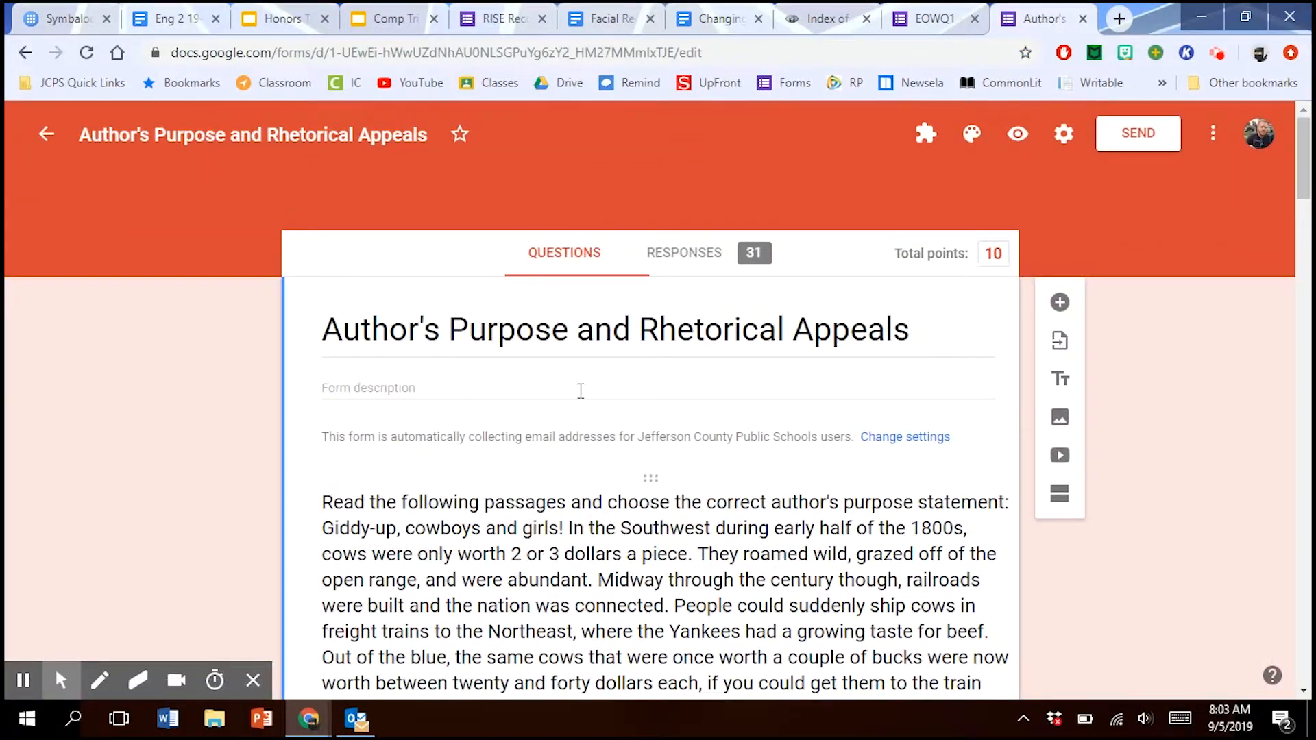
View the form's response summary with its insights and points distribution, and stop the form from accepting responses
click(685, 259)
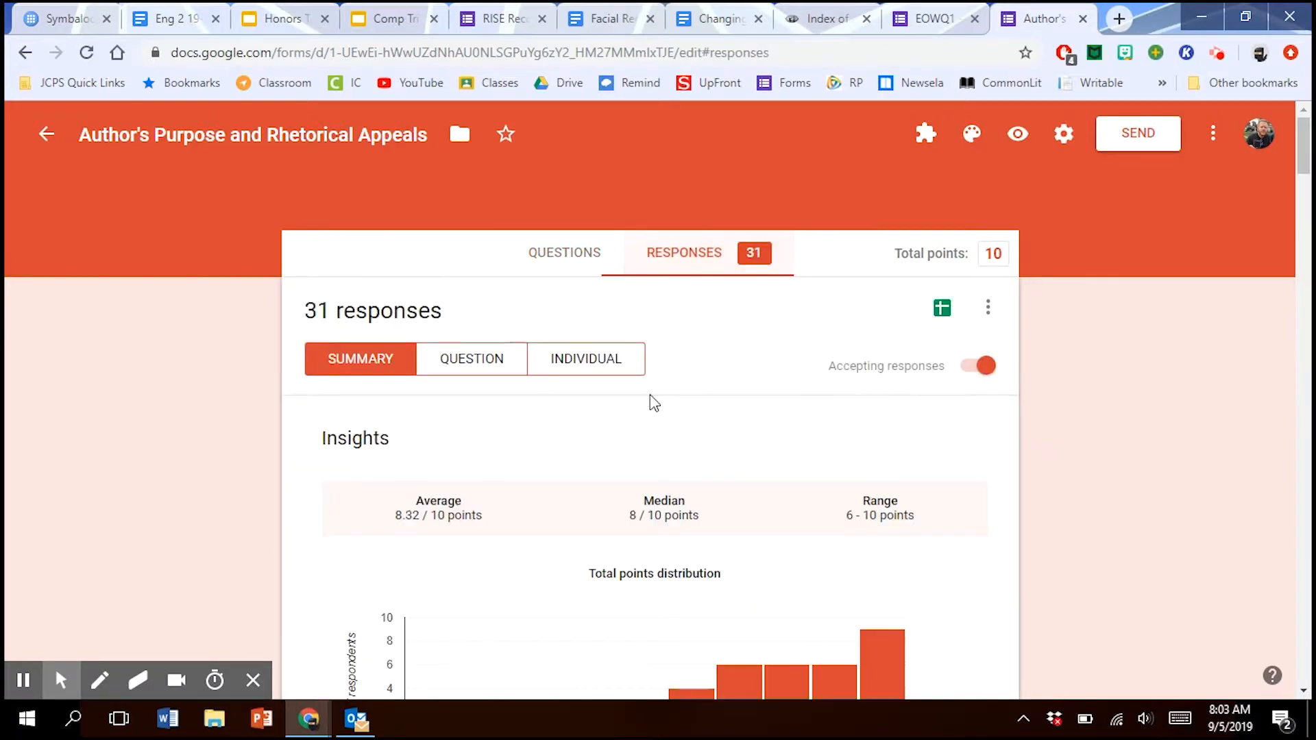
scroll(654, 403, down, 3)
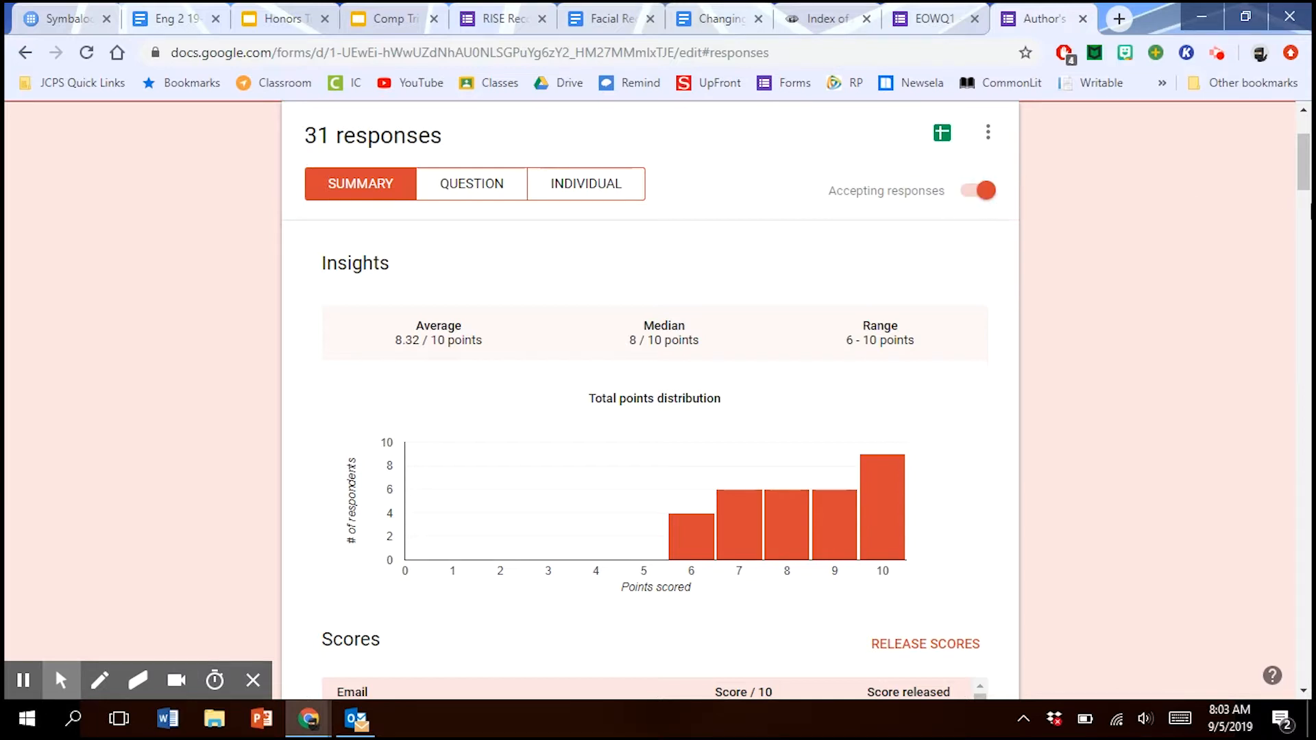
click(982, 190)
drag(1304, 171, 1297, 303)
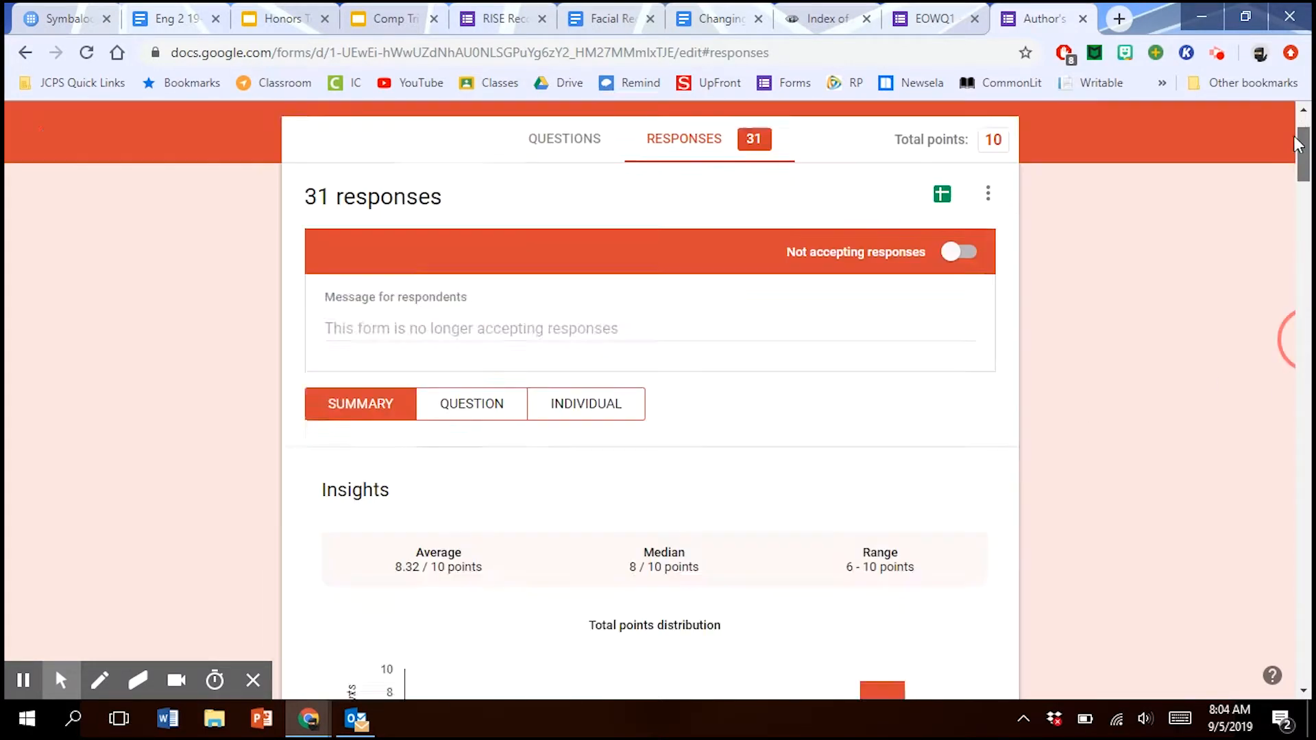
drag(1304, 158, 1304, 143)
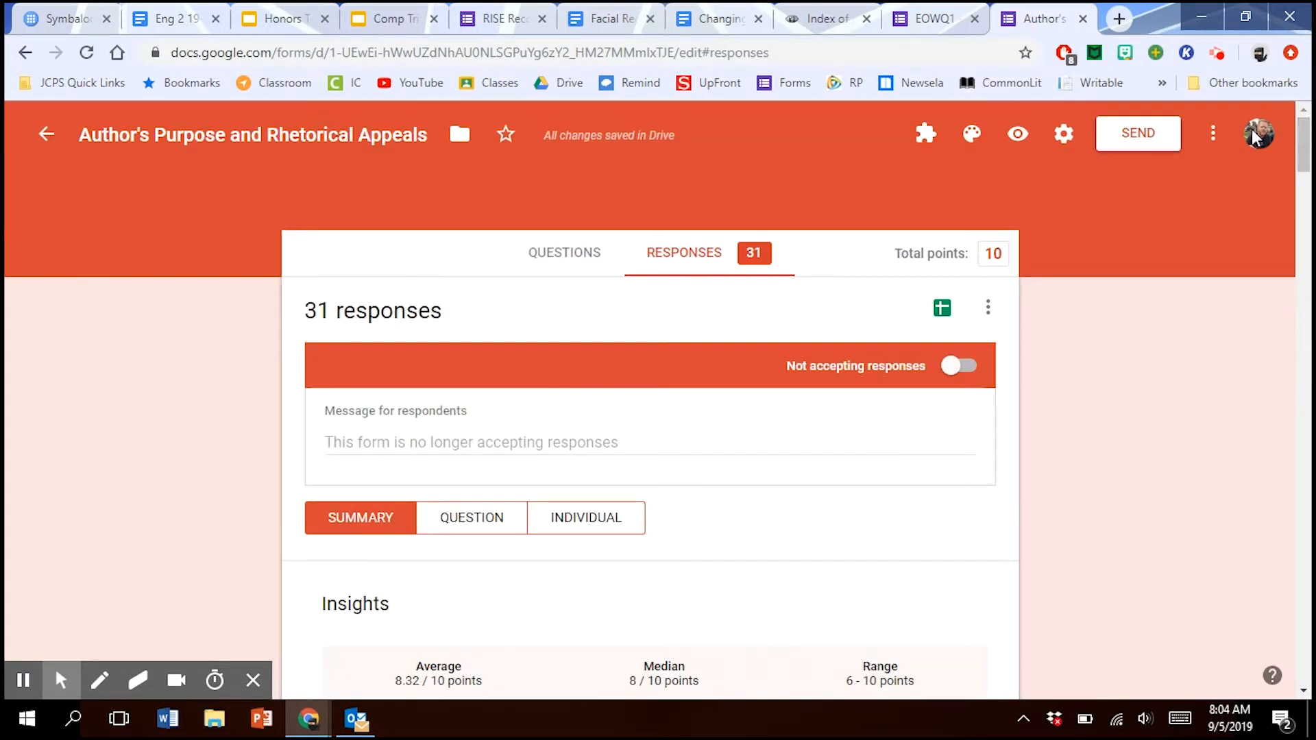
Review the responses to the first question grouped by answer, including their grading marks
click(511, 529)
drag(1304, 195, 1292, 445)
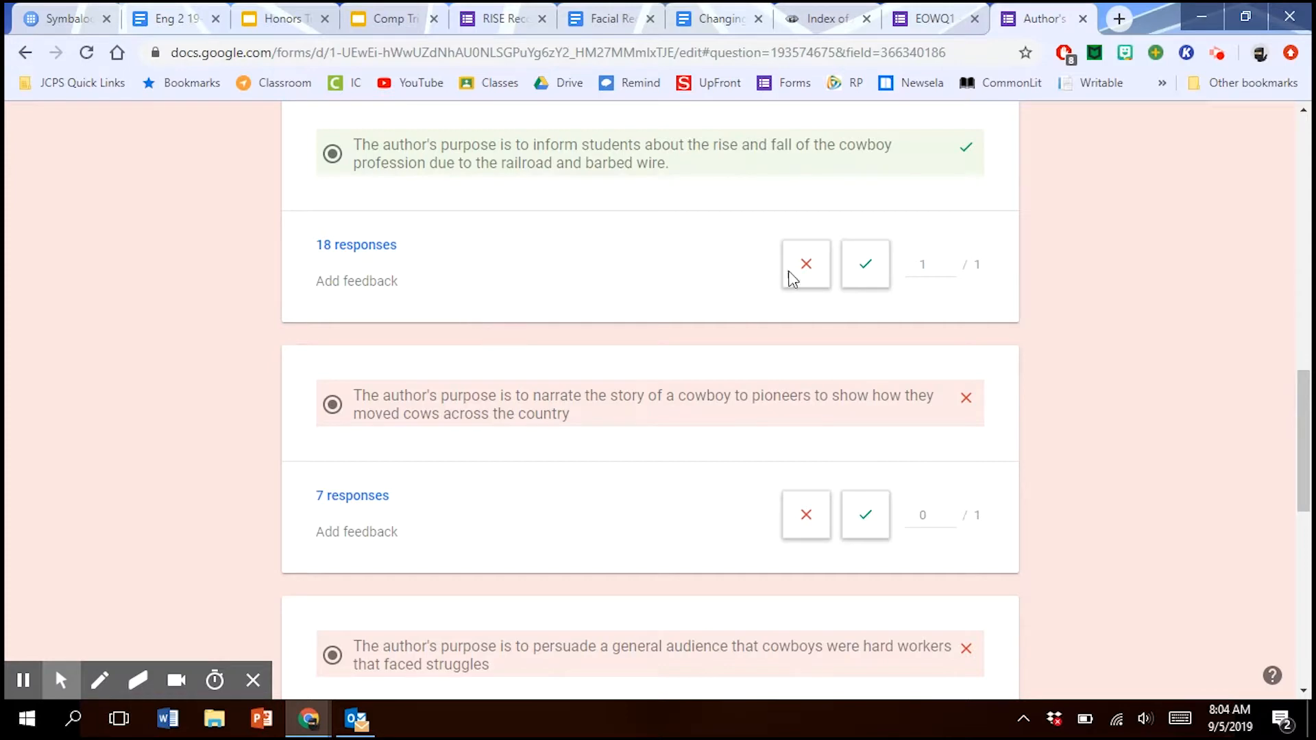
drag(1305, 421, 1309, 193)
View the first student's individual response and the editable score field for its first question
click(612, 374)
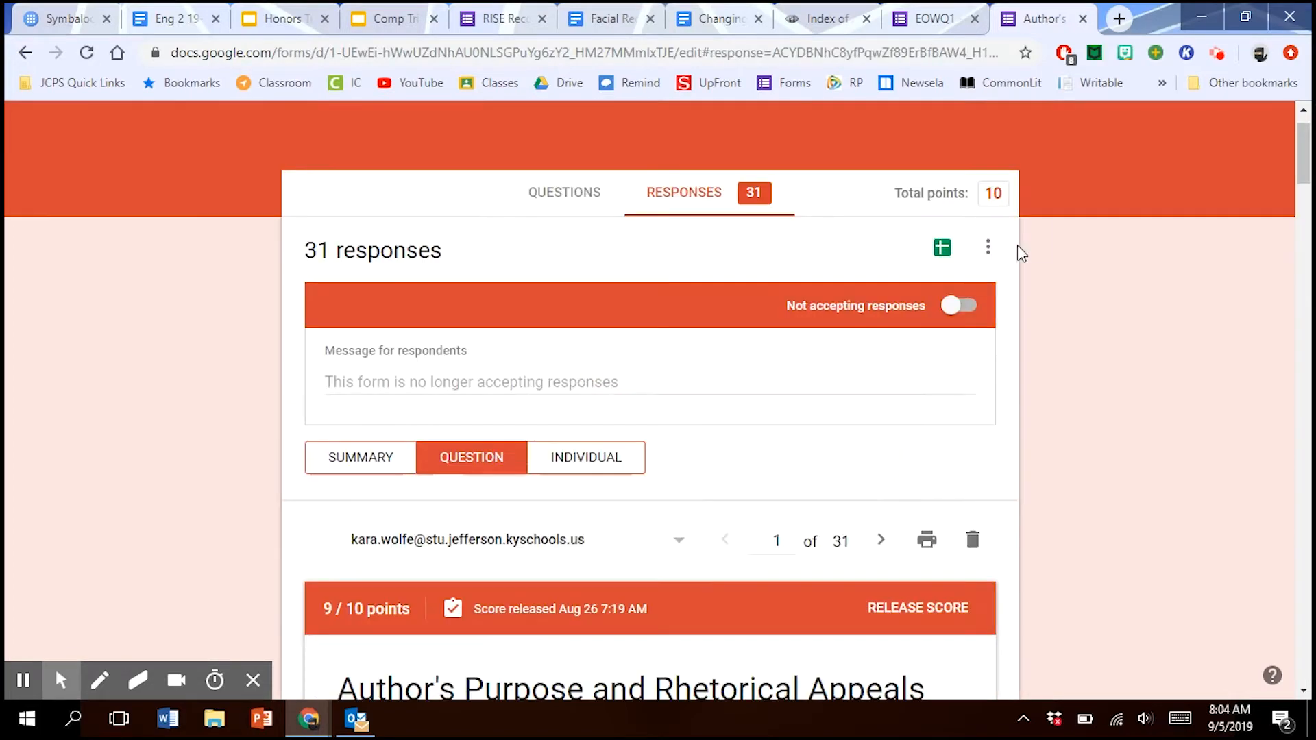
mouse_move(1305, 147)
mouse_down()
mouse_move(1283, 447)
mouse_move(1289, 141)
mouse_up()
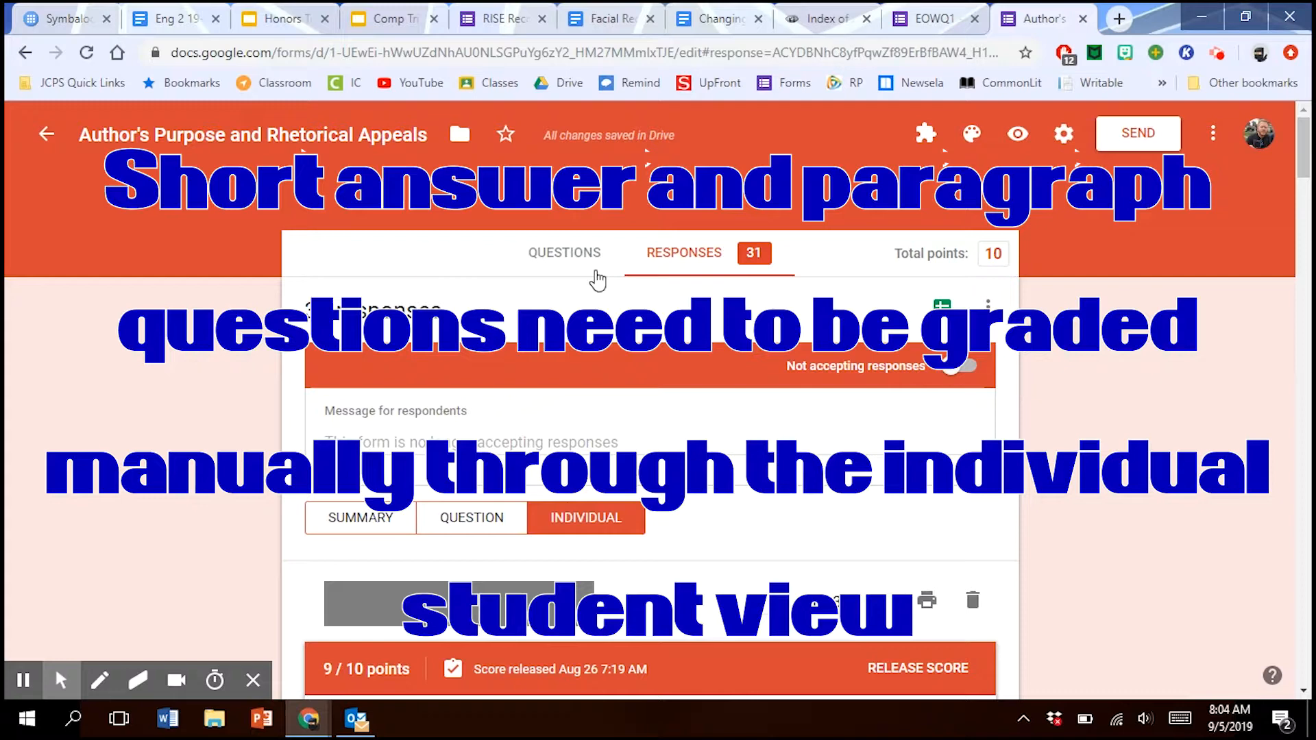
drag(1304, 146, 1292, 221)
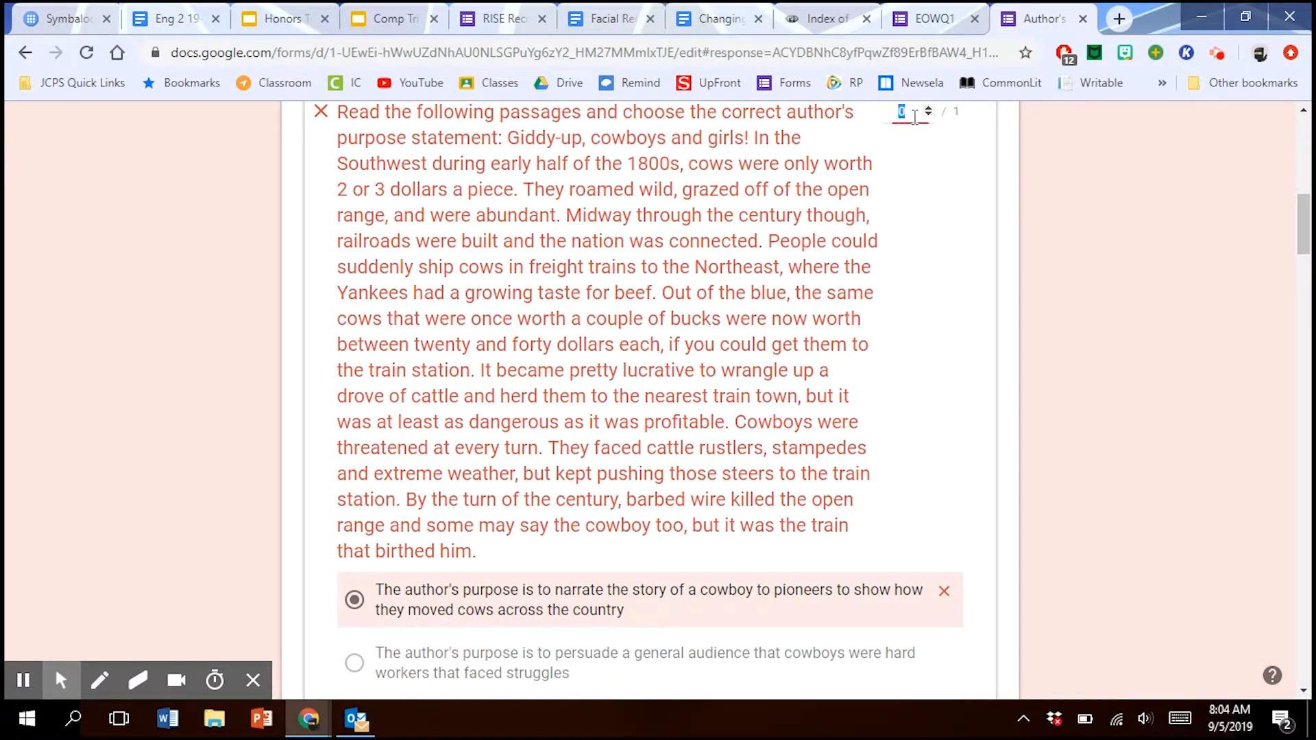
scroll(1304, 205, up, 2)
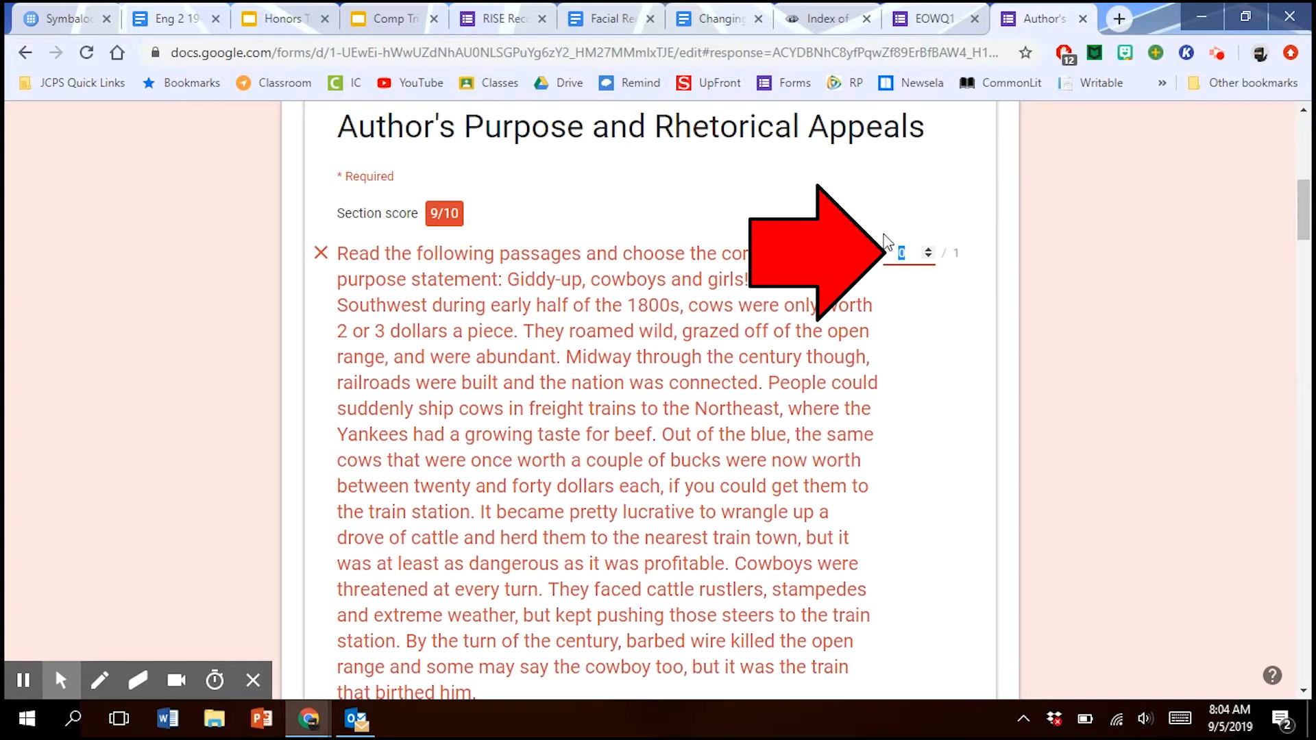
drag(1304, 210, 1306, 133)
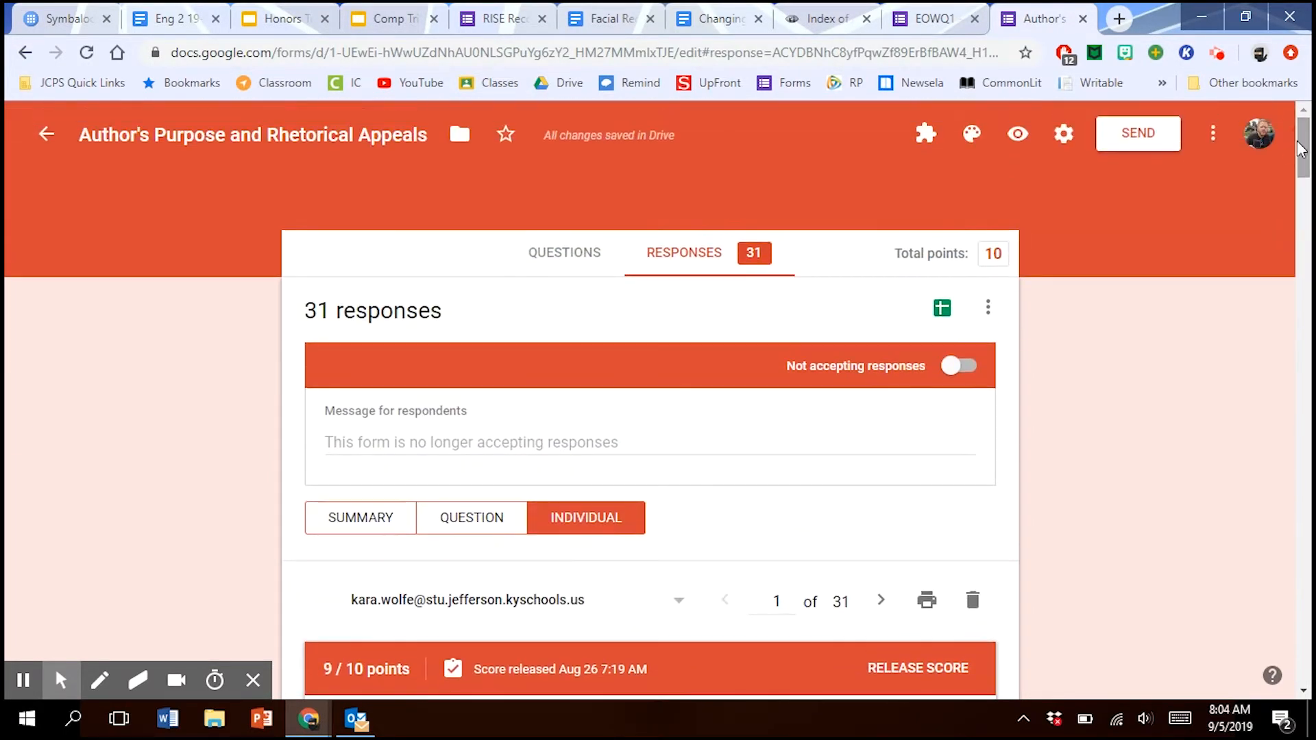
Return to the response summary and examine the insights and total points distribution chart
click(579, 266)
click(676, 271)
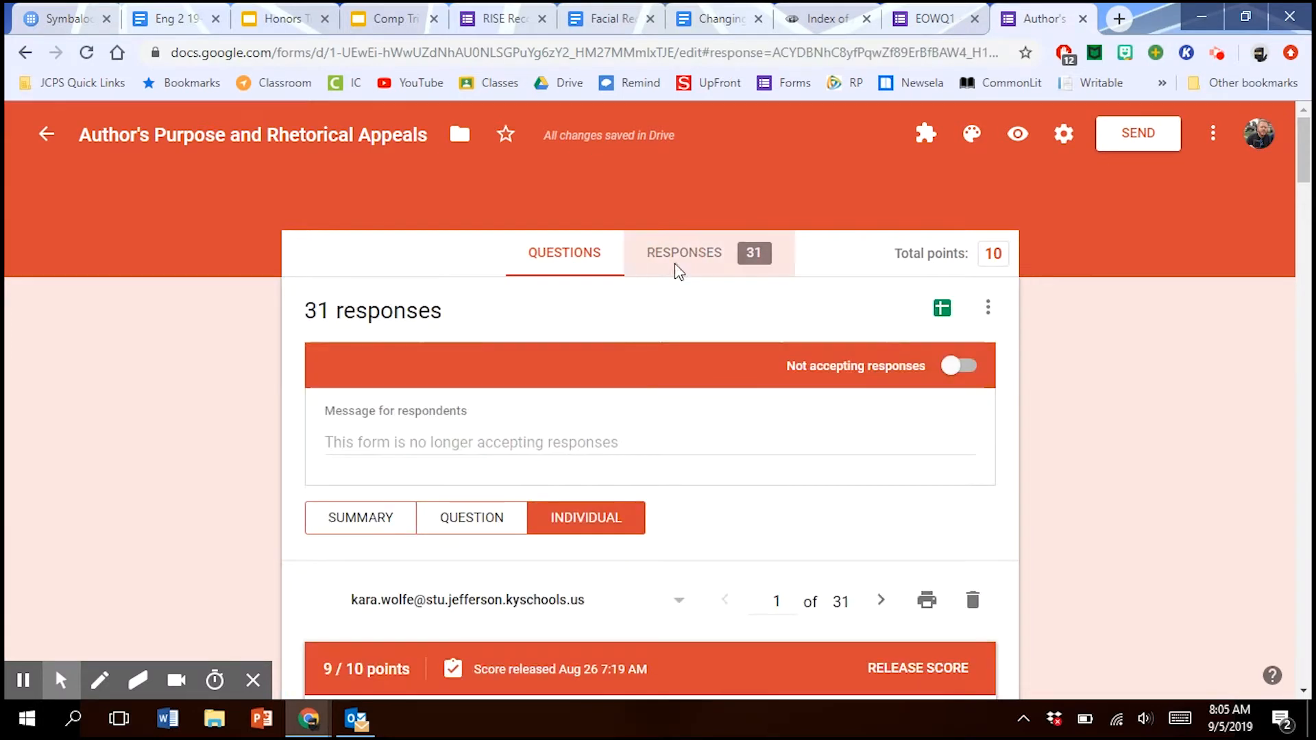
click(396, 514)
drag(1304, 155, 1304, 190)
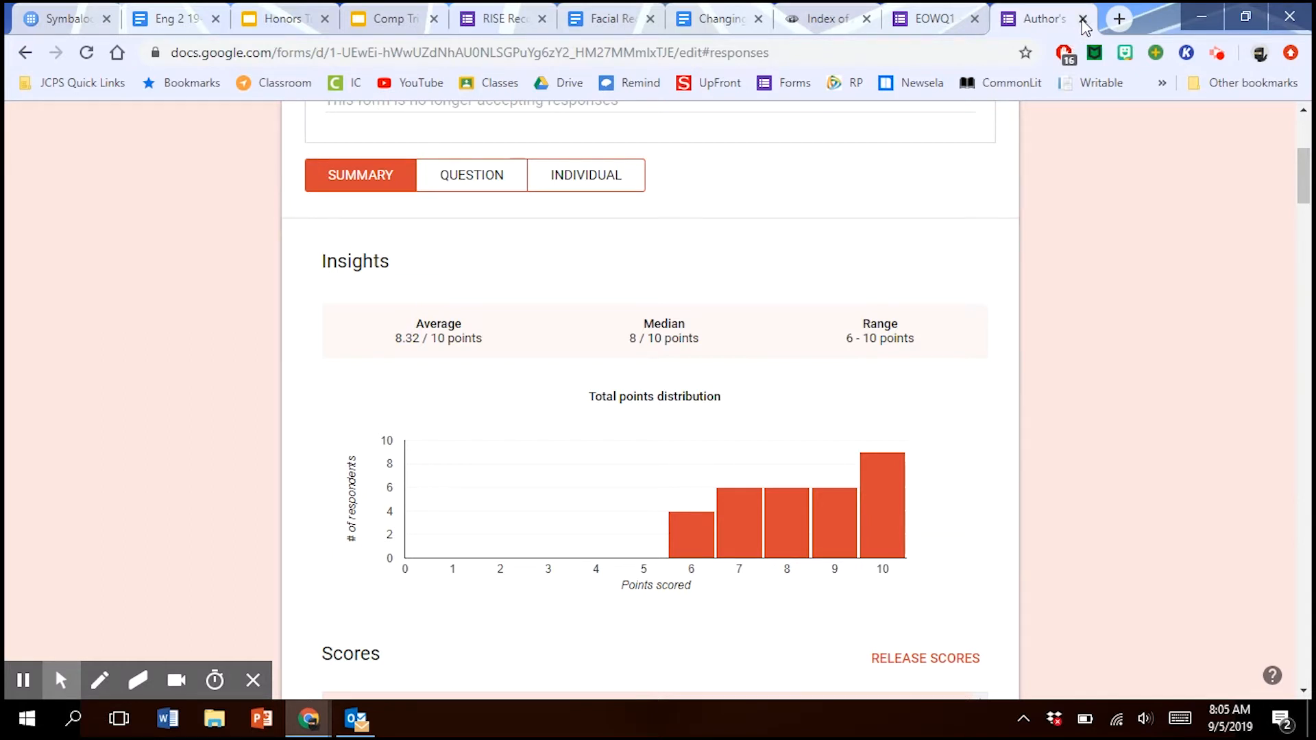
Switch to Google Classroom and create a quiz assignment titled EOWQ1 in the English 2 - 3rd Period class's classwork
click(483, 83)
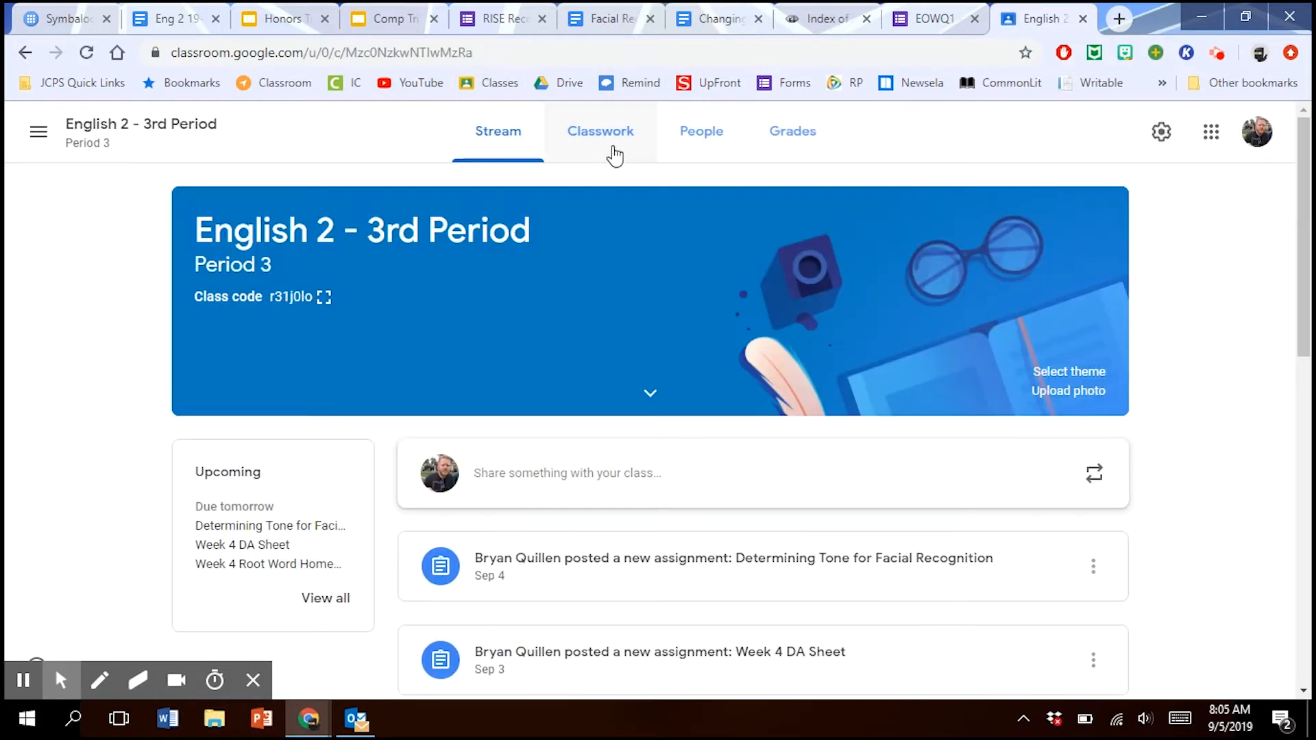
click(612, 139)
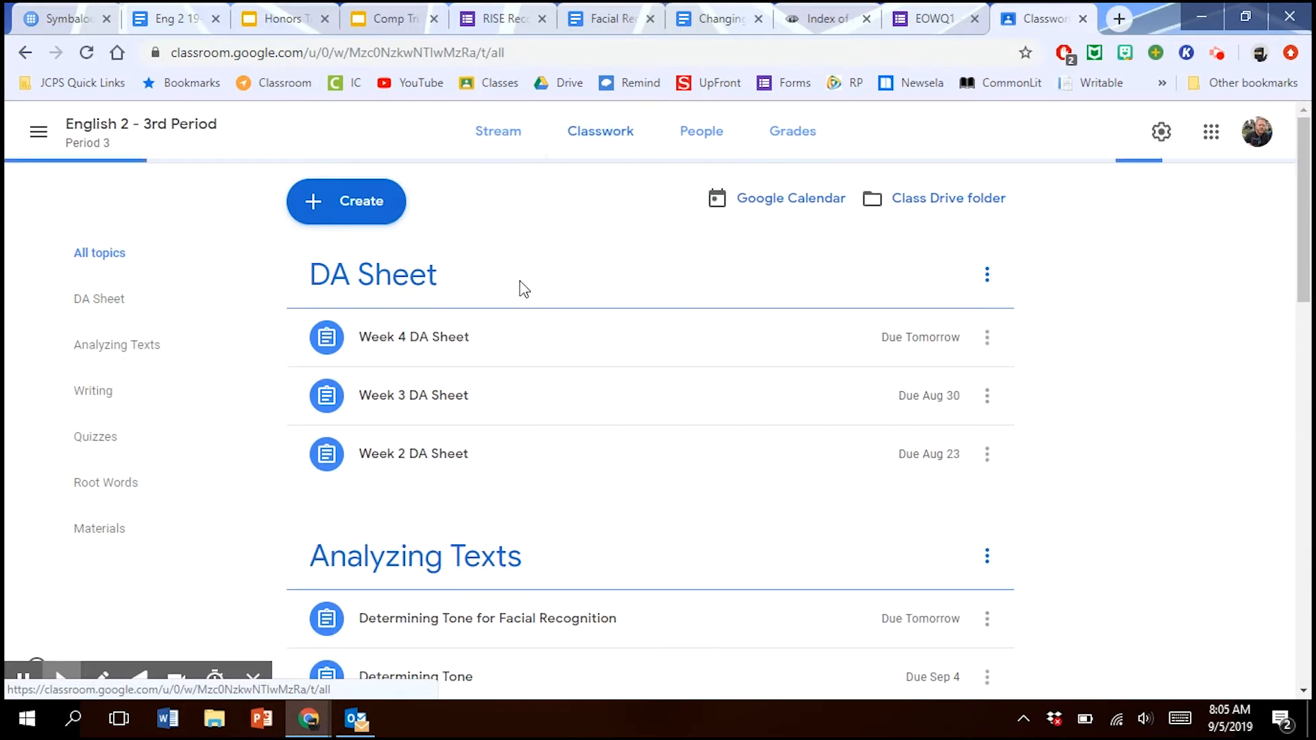
click(367, 200)
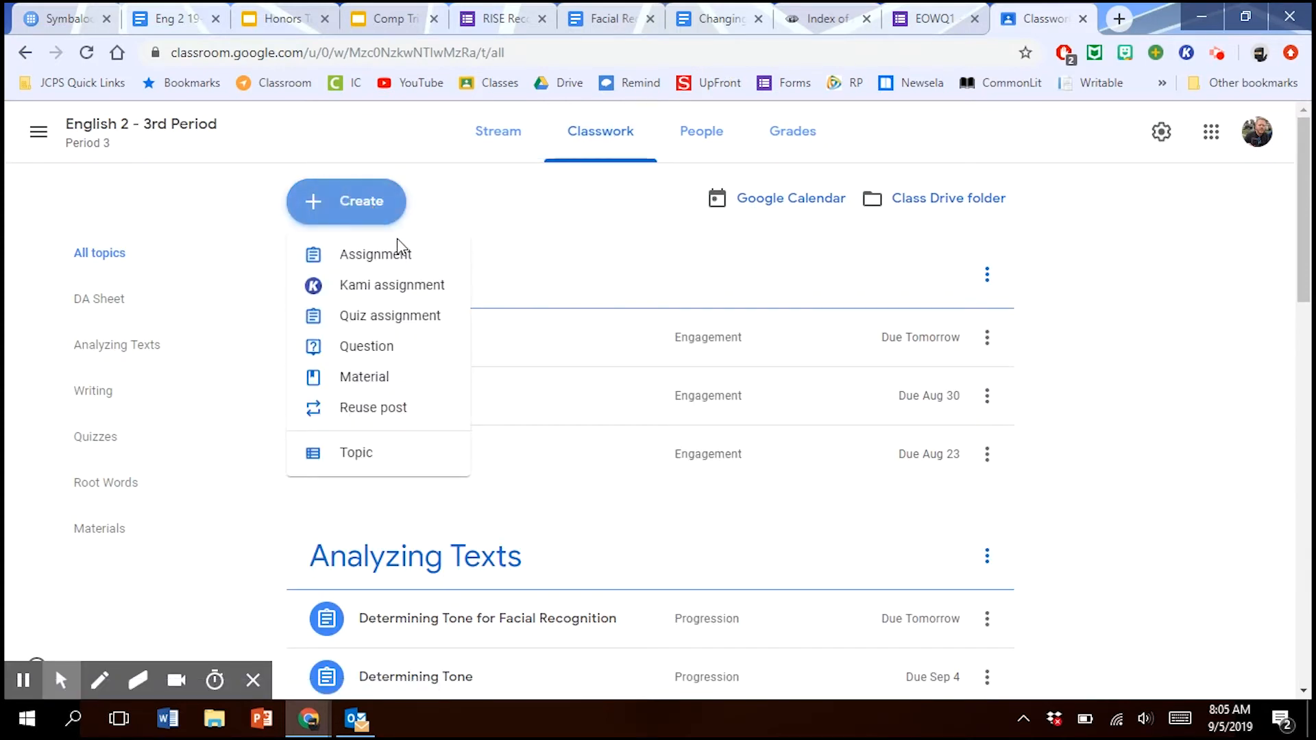
click(372, 318)
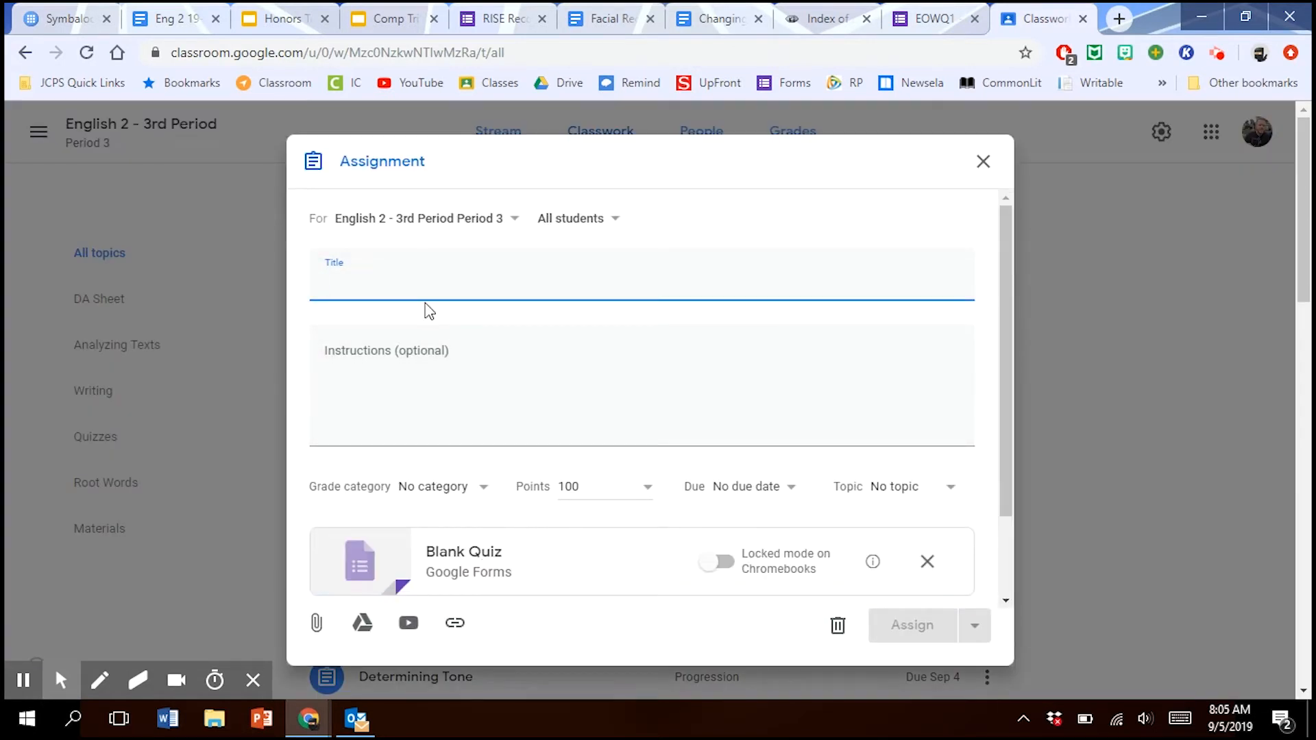
text(EOWQ1)
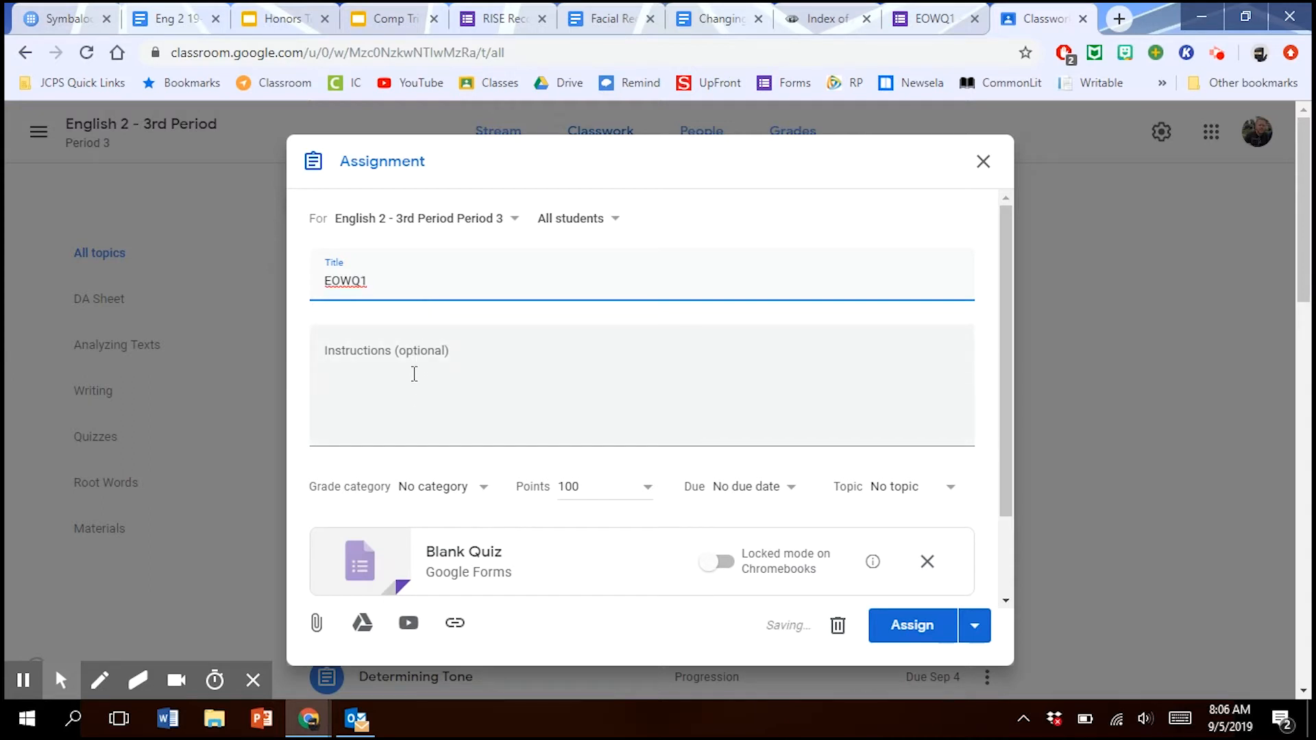
Leave the instructions blank, and set the assignment's grade category to Mastery and its topic to Quizzes
click(414, 373)
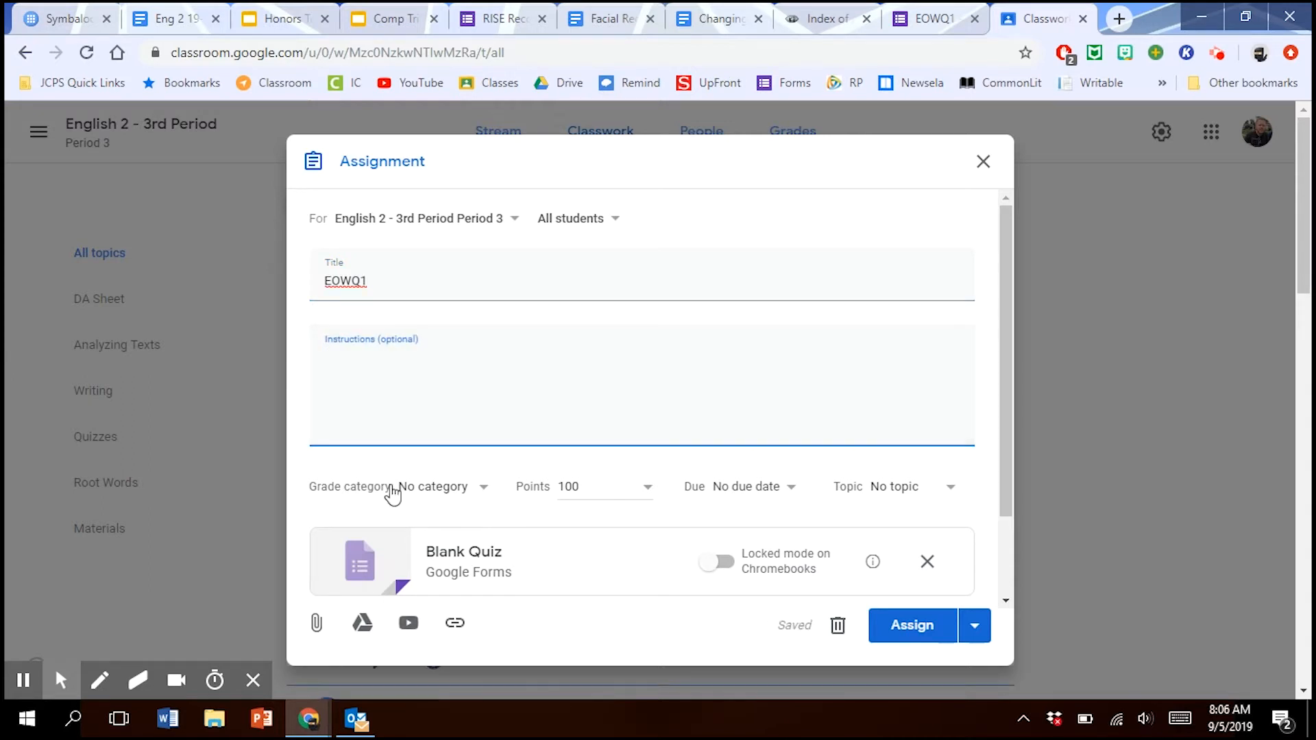
click(421, 488)
click(430, 590)
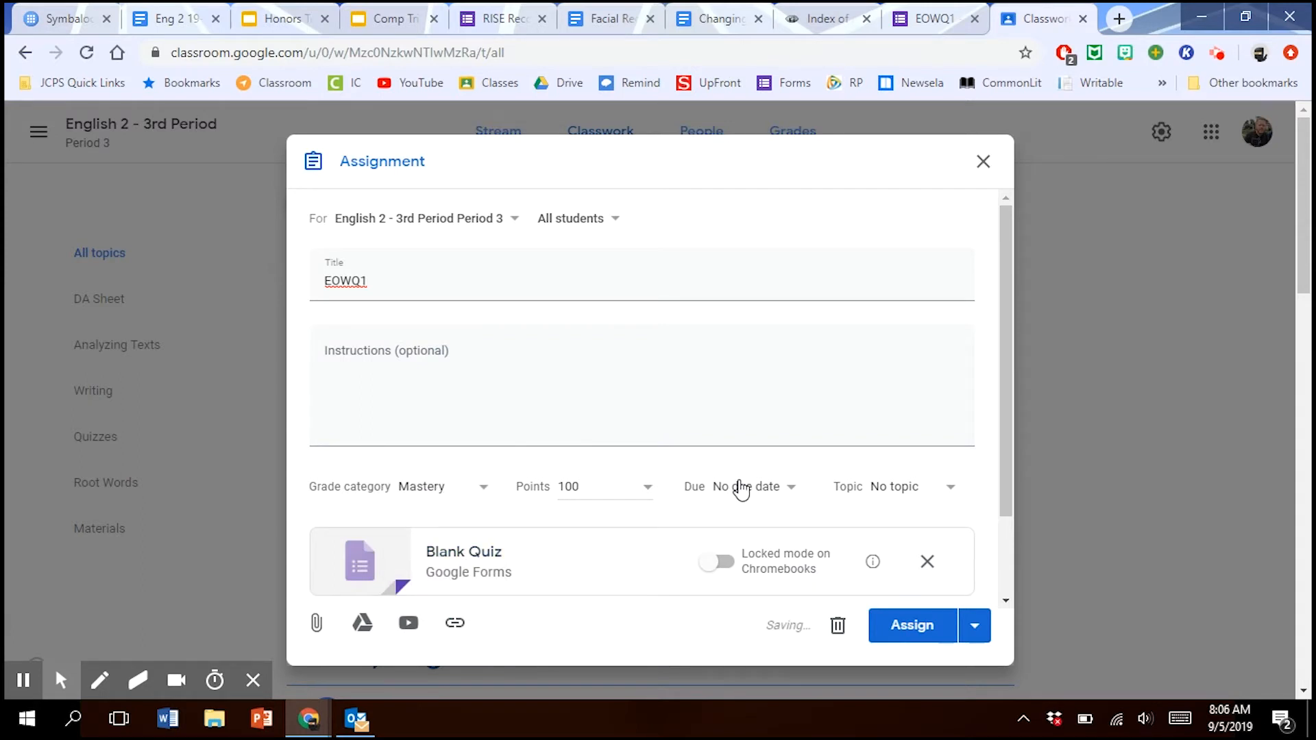
click(882, 489)
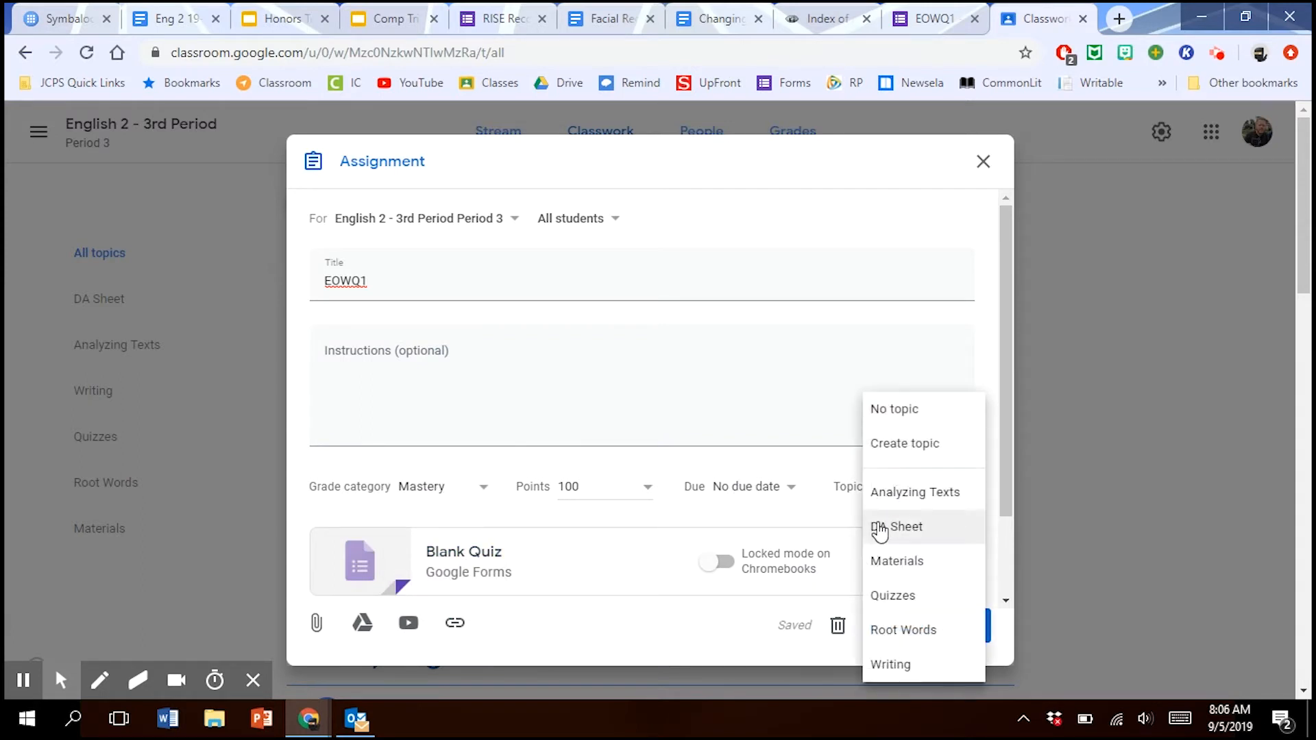
click(891, 596)
View the attached Blank Quiz form and return to the assignment
scroll(573, 580, down, 1)
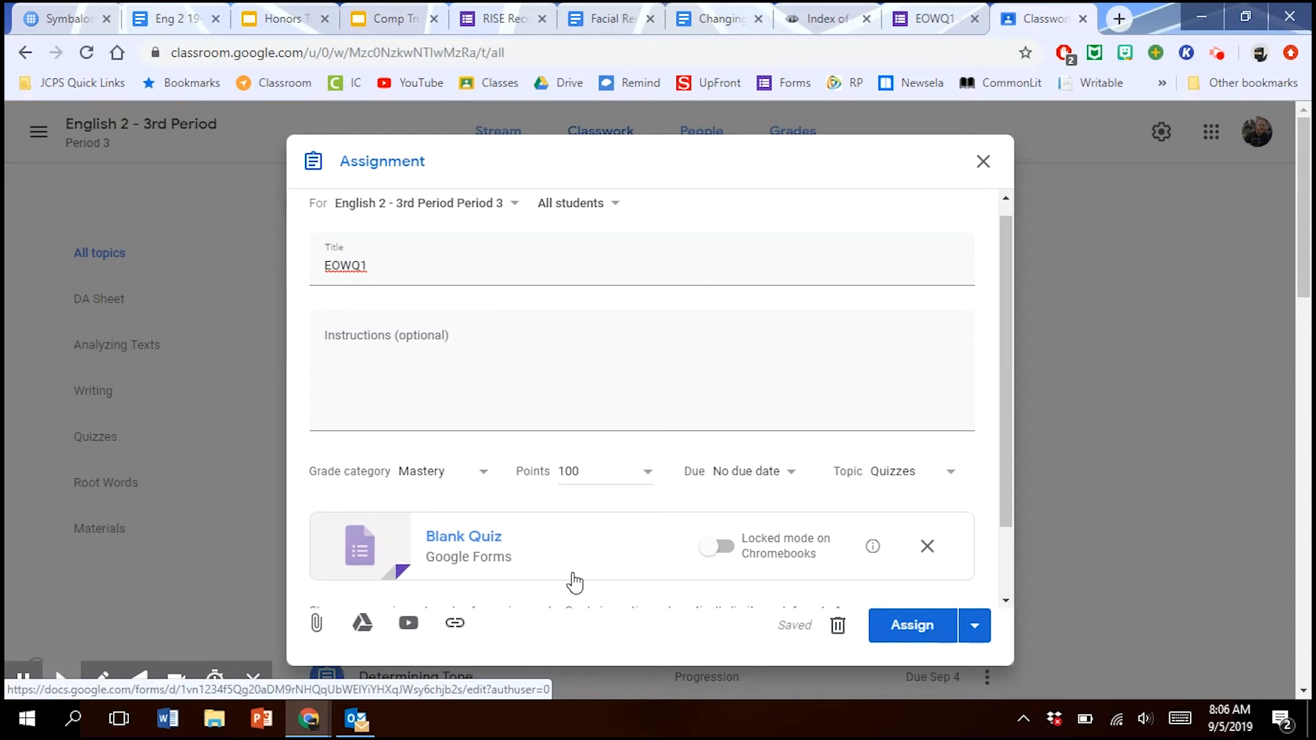
click(494, 564)
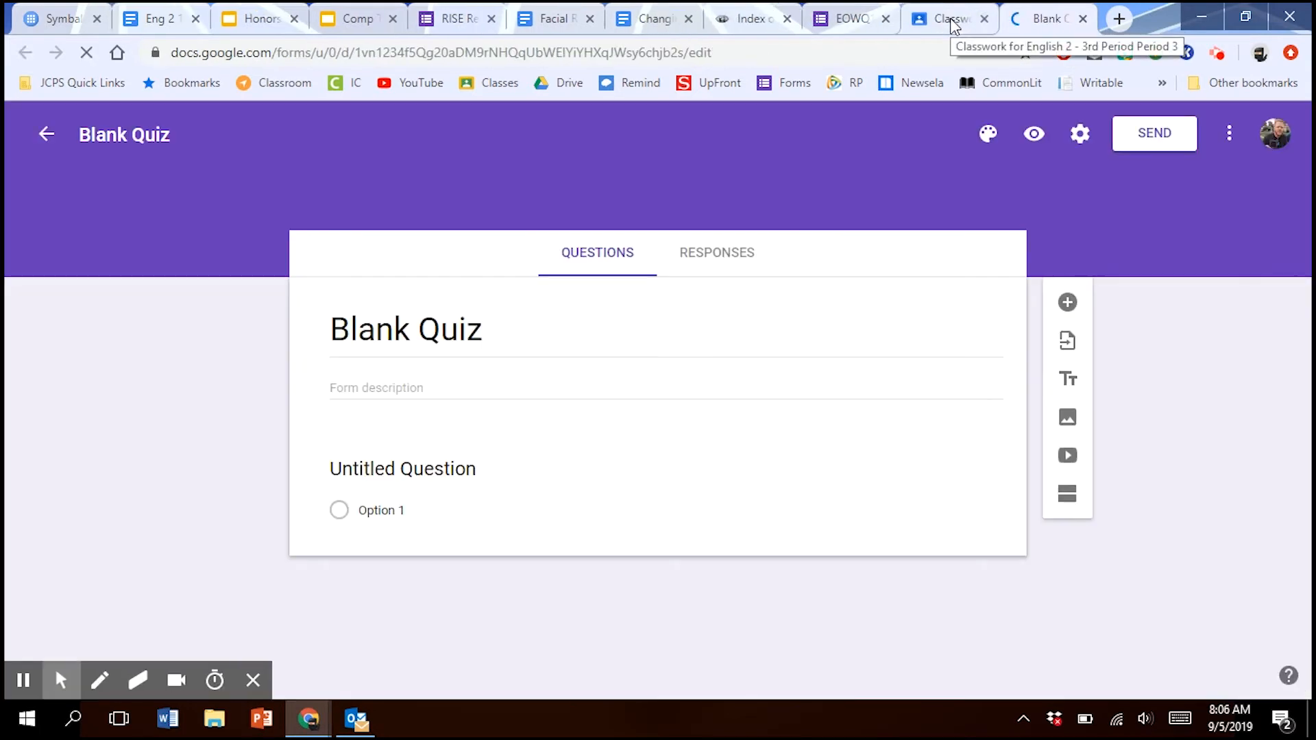
click(952, 21)
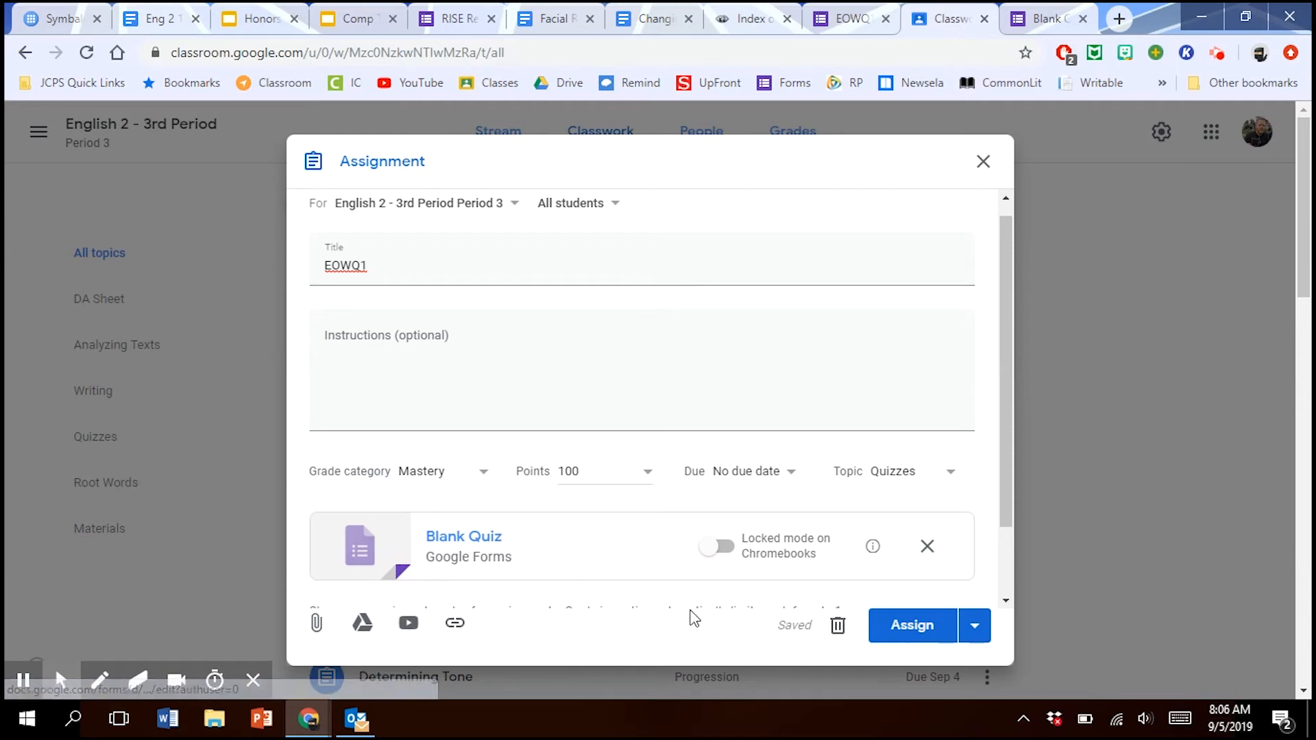
Replace the assignment's attached Blank Quiz with the EOWQ1 form from the recent Google Drive files
drag(1002, 435, 1003, 499)
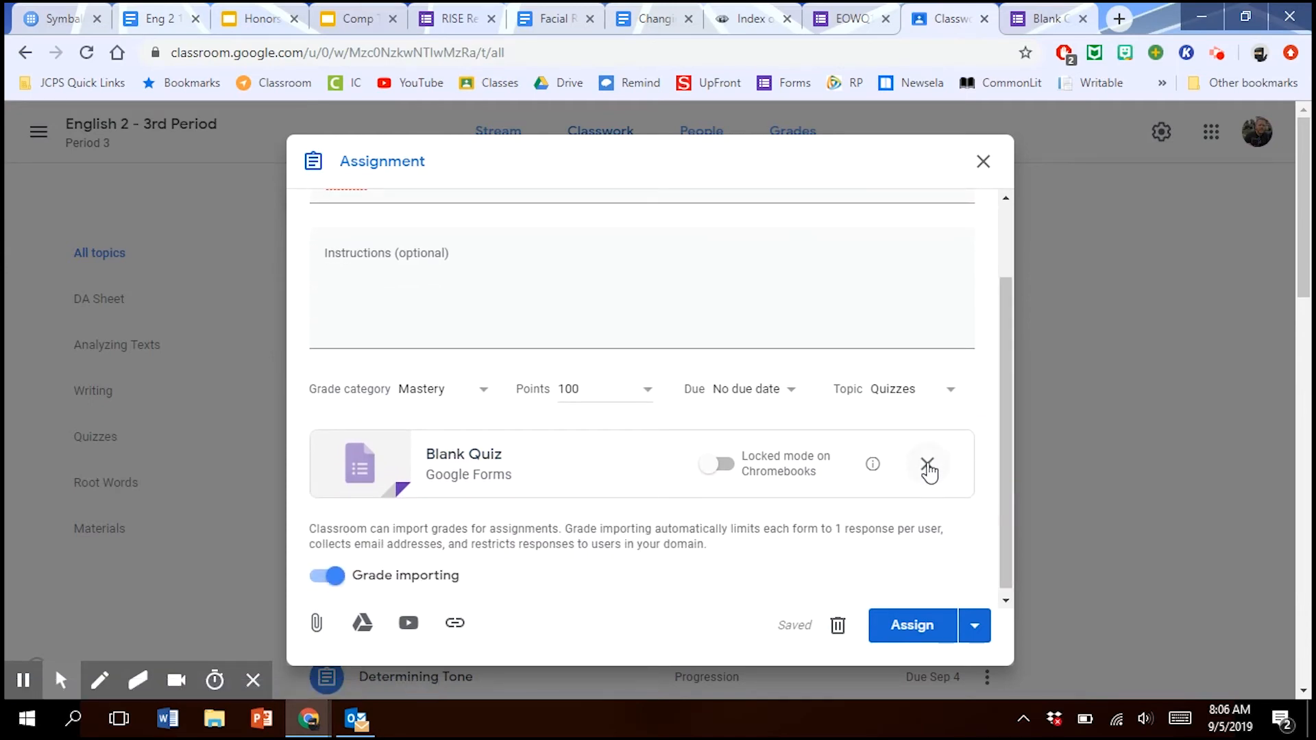
click(927, 466)
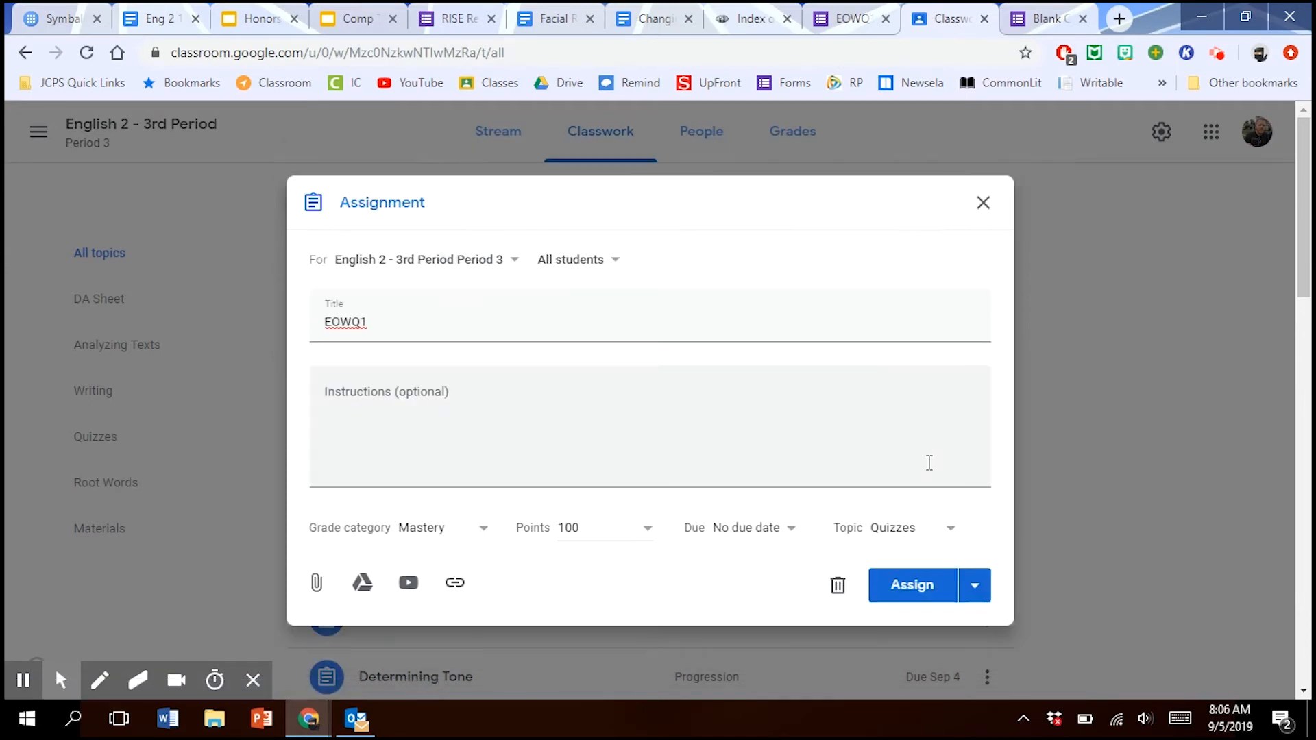
click(362, 582)
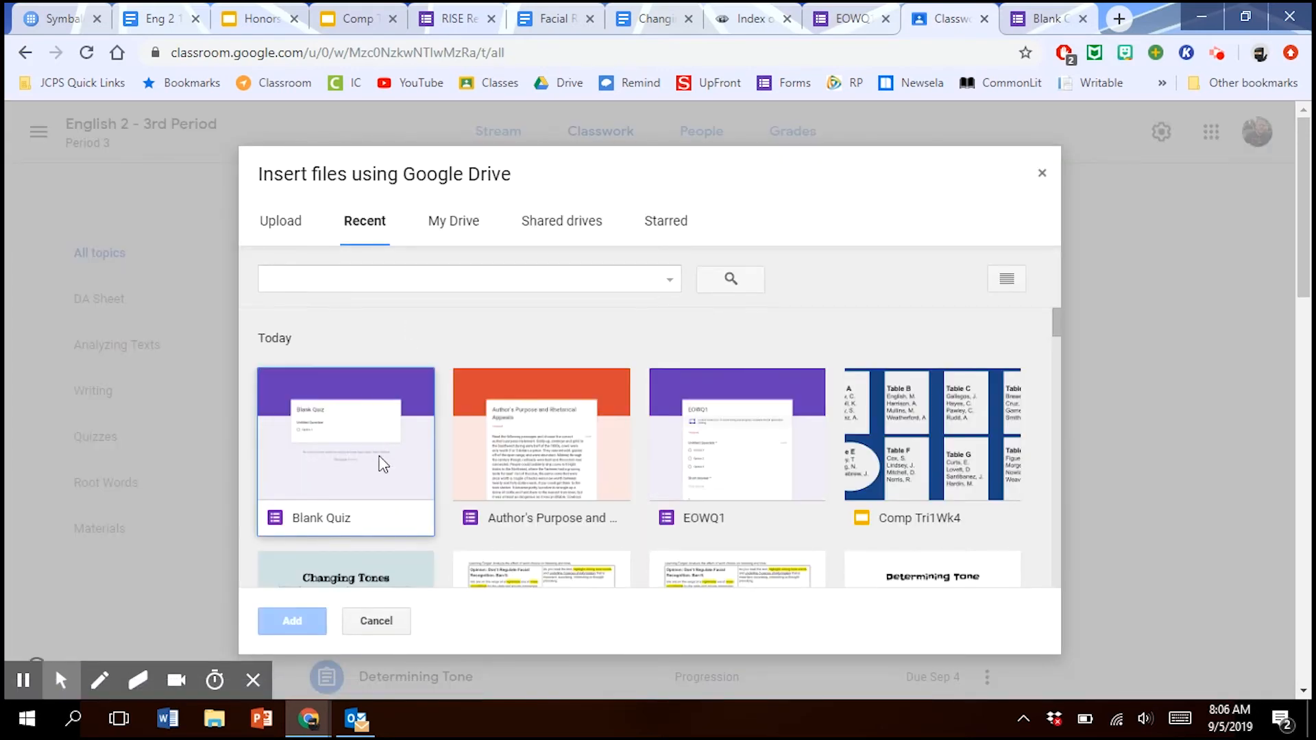
click(779, 437)
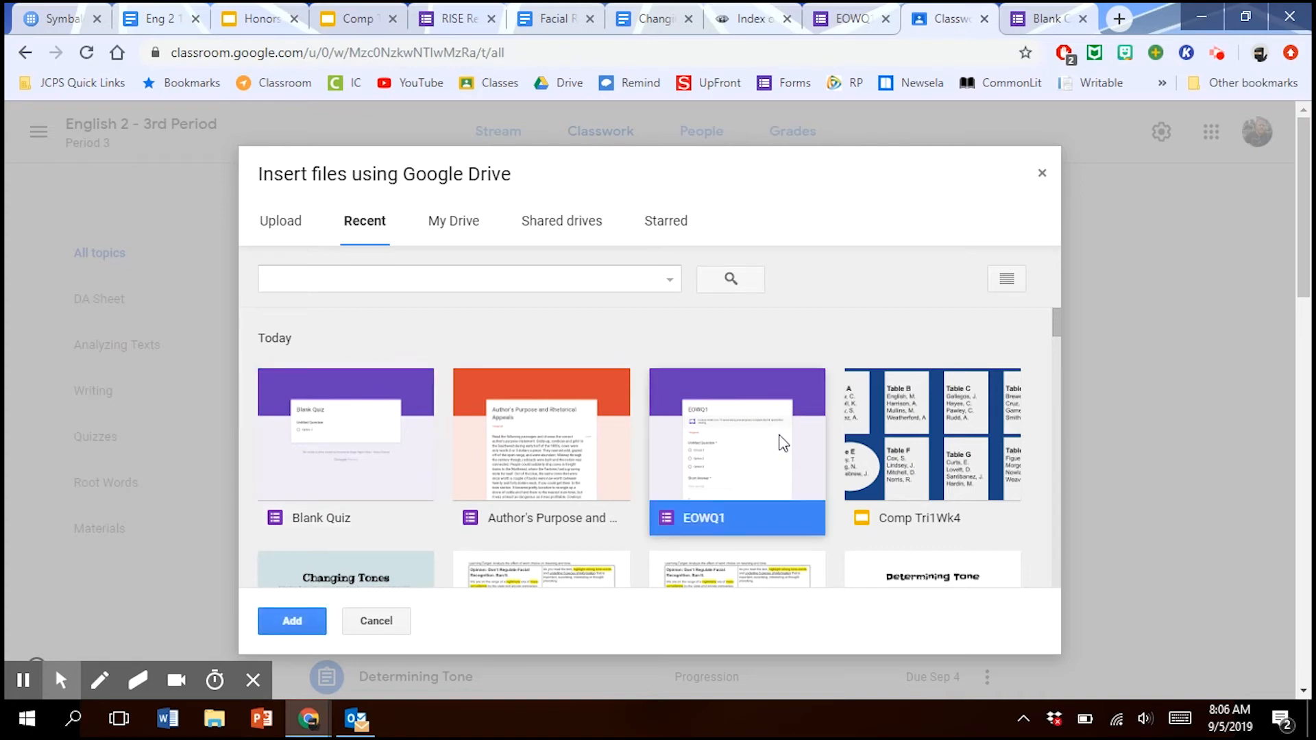
click(310, 625)
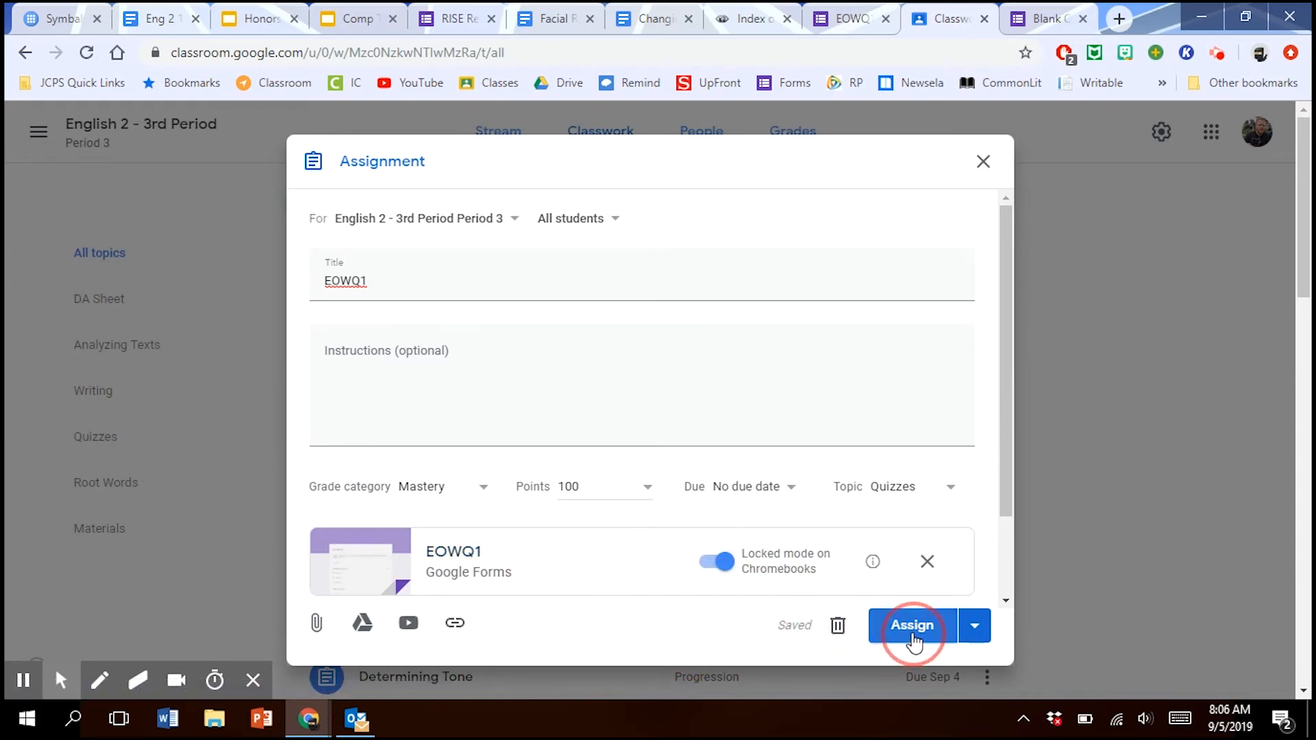
View the assign, schedule and save draft options, and close the assignment without posting it
click(977, 625)
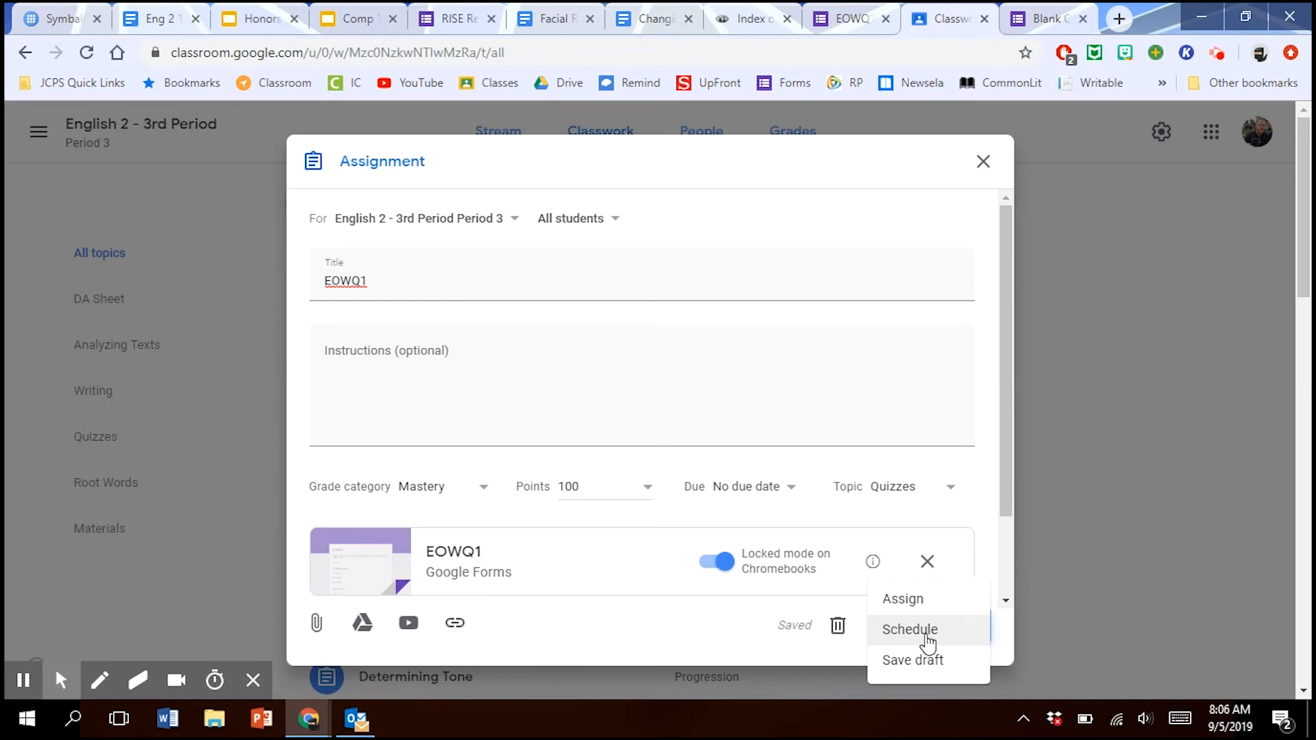
click(732, 632)
click(983, 162)
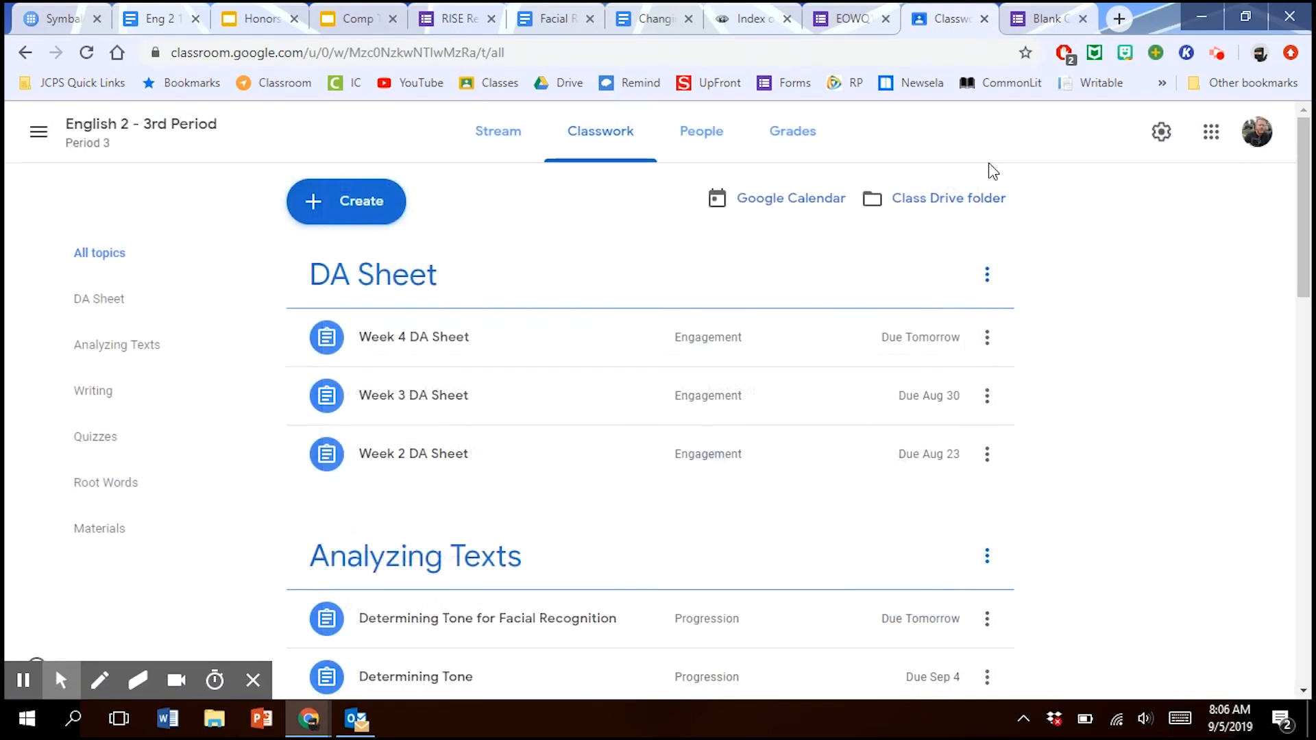